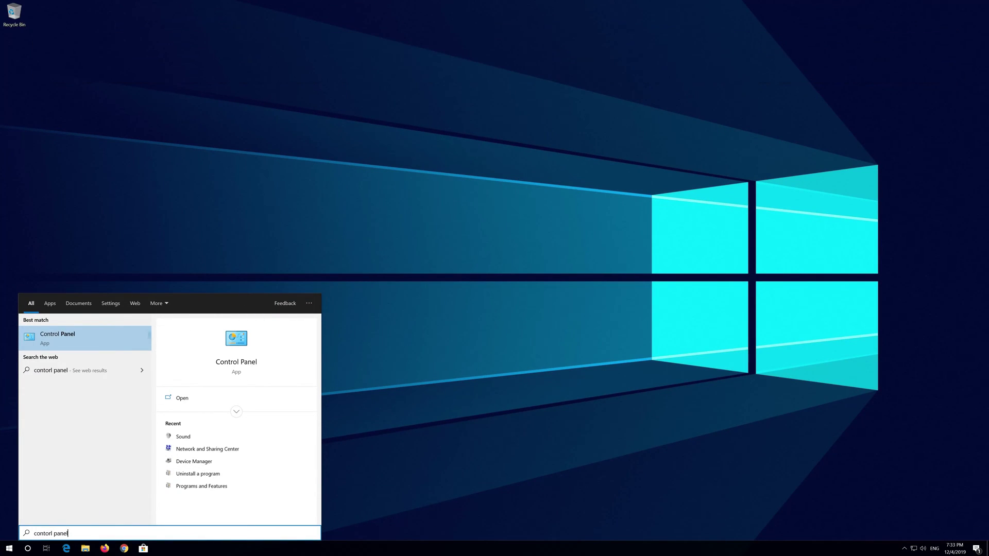
Open Control Panel and bring up the Sound settings from Hardware and Sound, placing the dialog near the centre of the desktop.
click(88, 339)
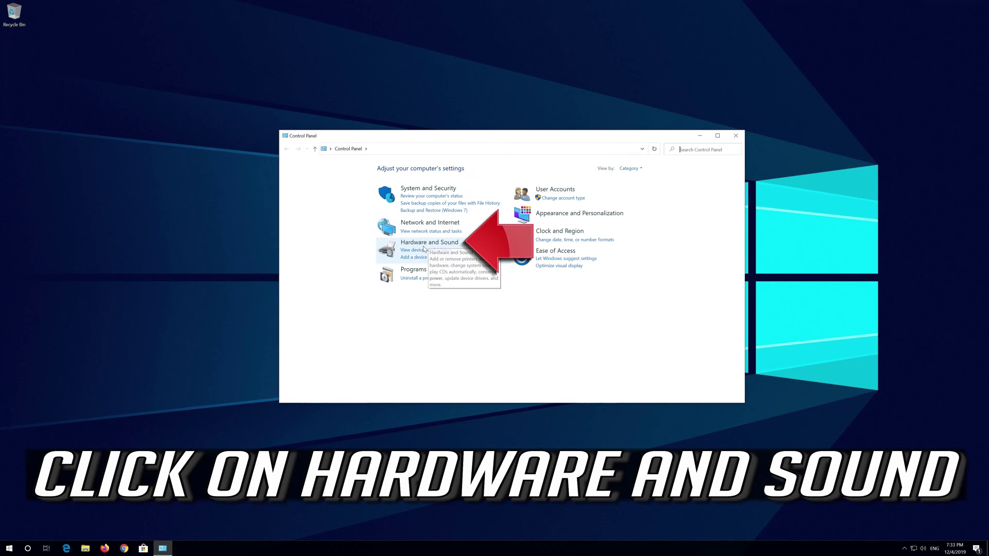
click(445, 243)
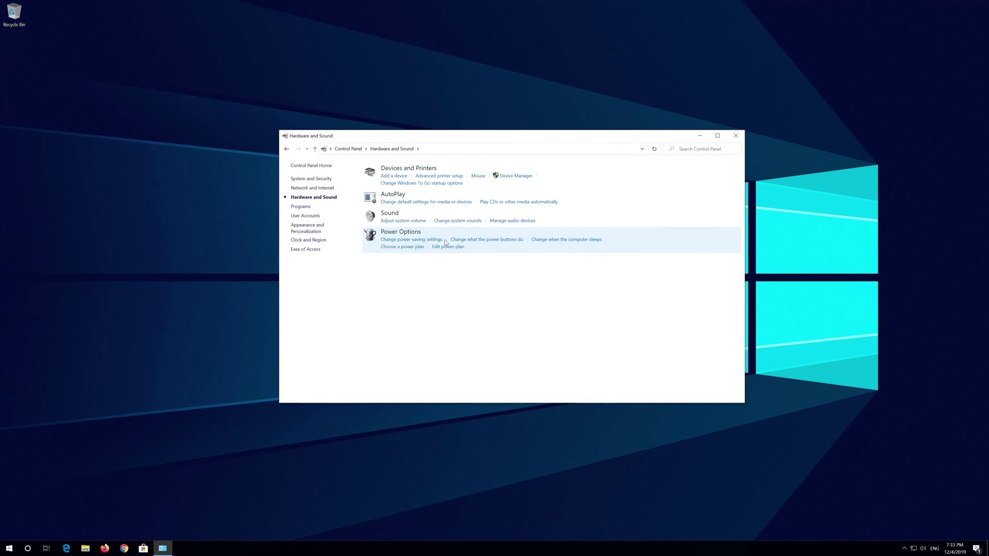
click(395, 217)
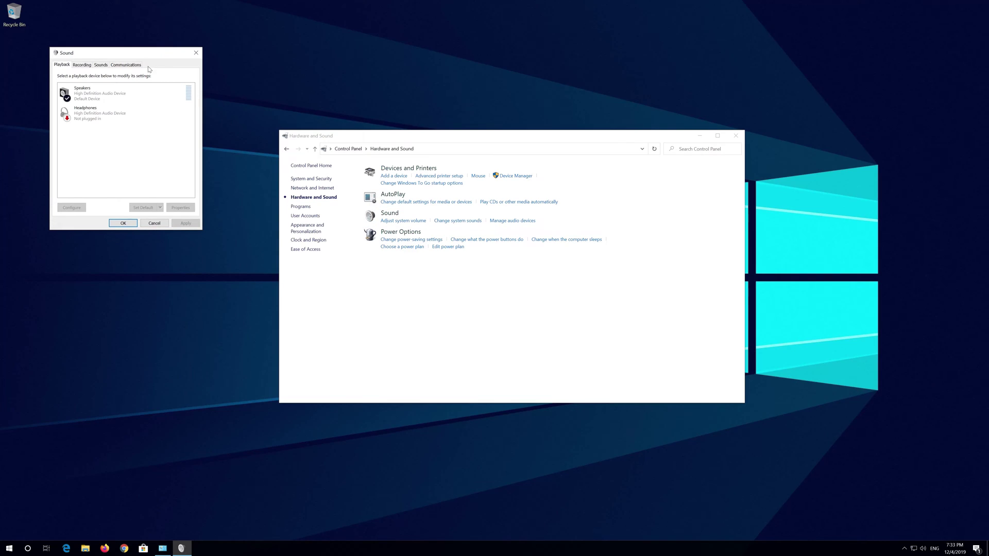
drag(141, 56, 490, 149)
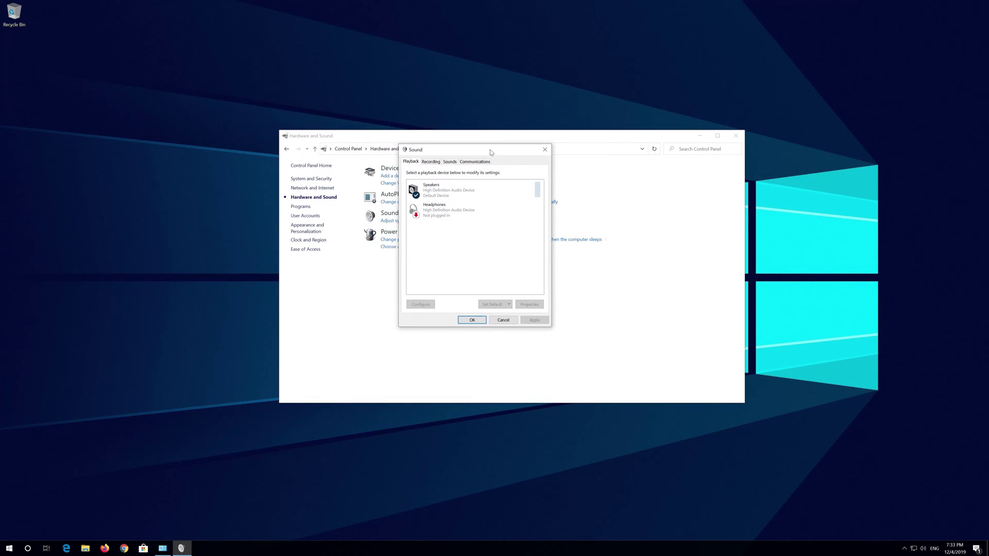
Toggle the "Disable all enhancements" option in the properties of the Speakers playback device and apply the change.
click(473, 194)
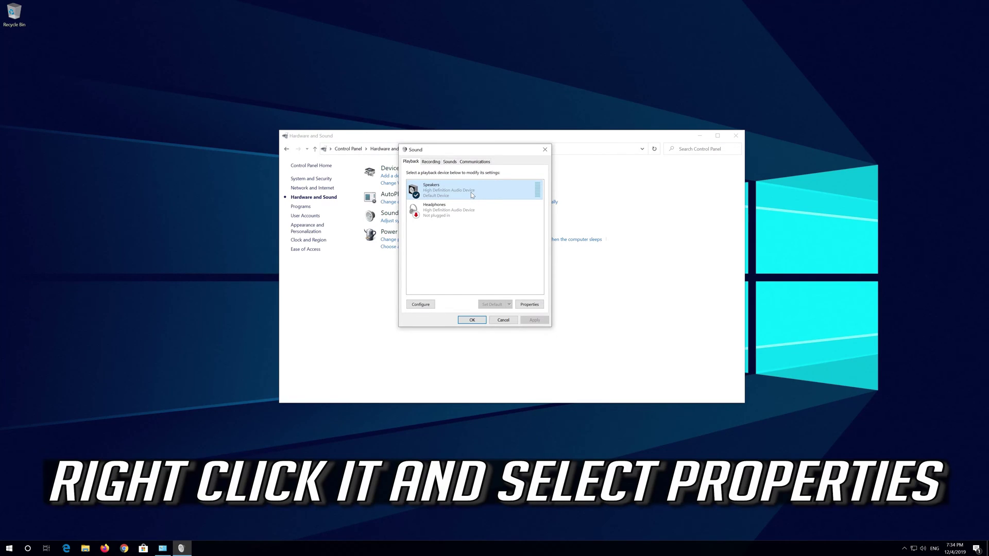
right_click(472, 195)
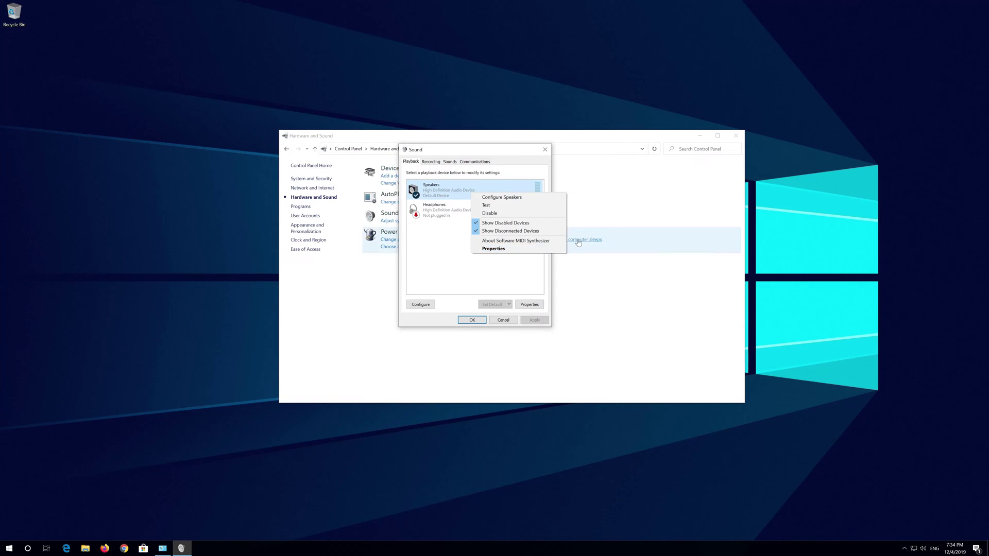
click(526, 250)
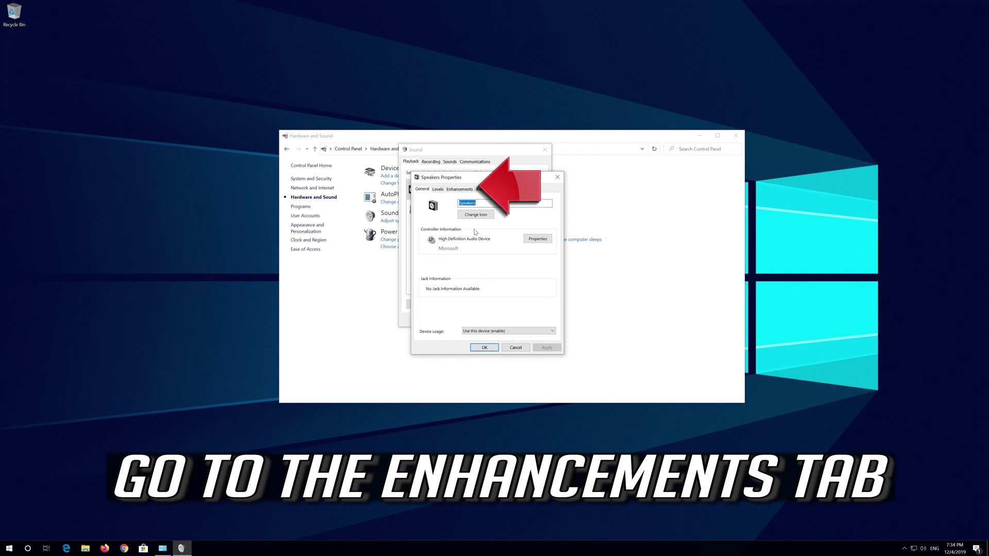
click(469, 191)
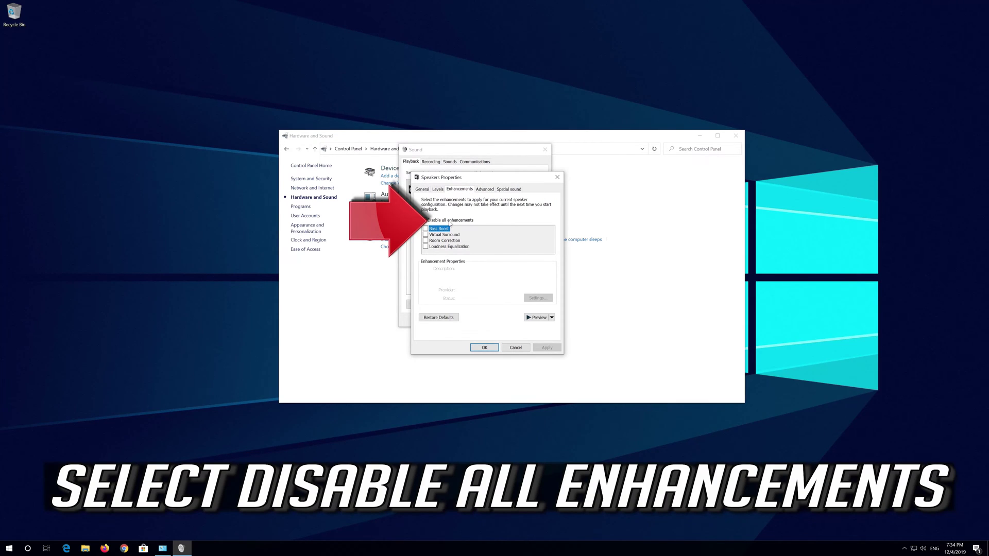
click(425, 220)
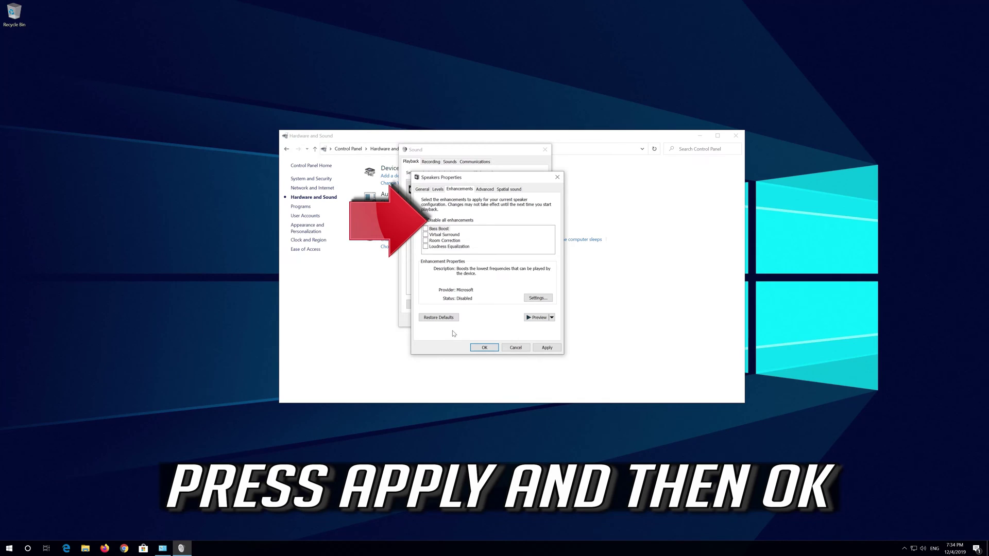
click(556, 348)
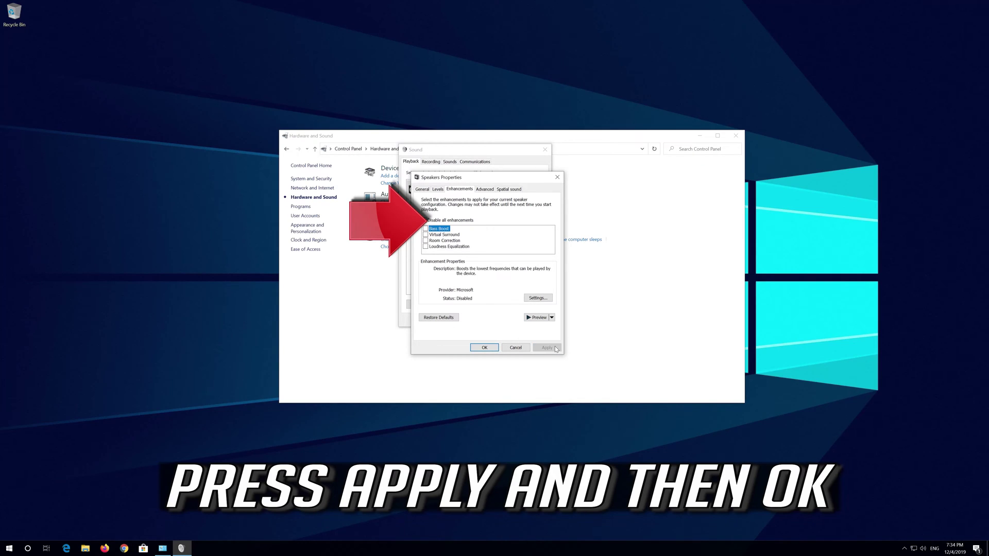
click(480, 348)
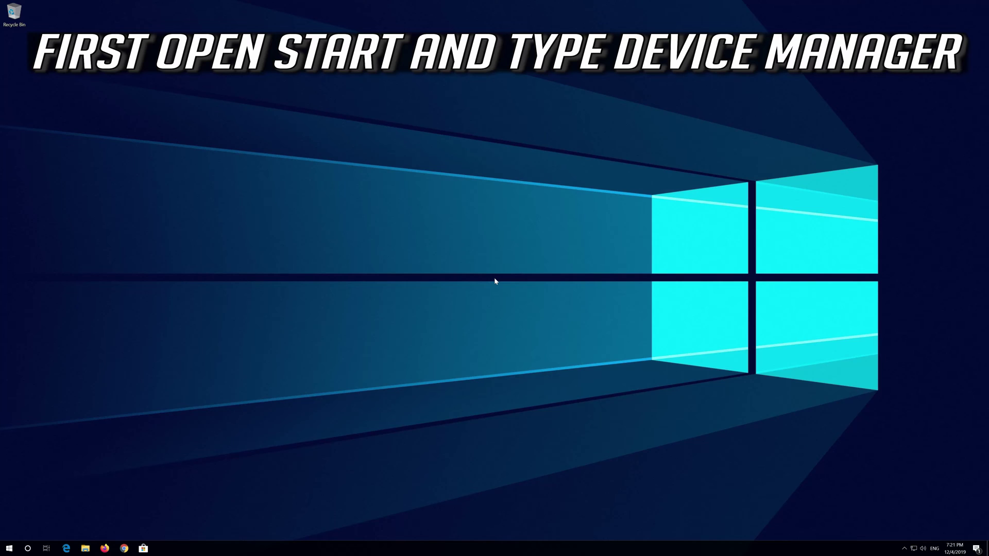
Search for "device manager", open Device Manager and place its window near the centre of the desktop.
key(super)
text(de)
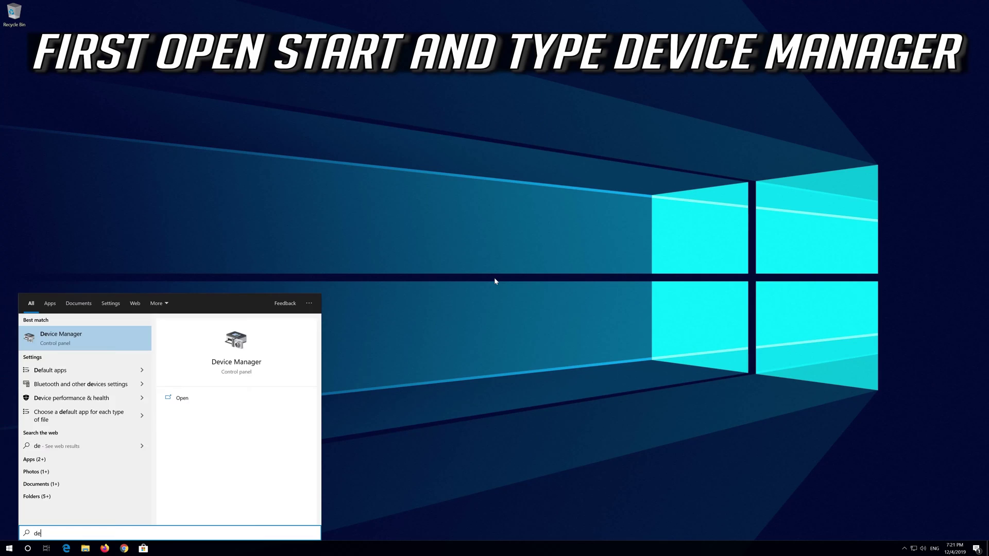
text(vice manager)
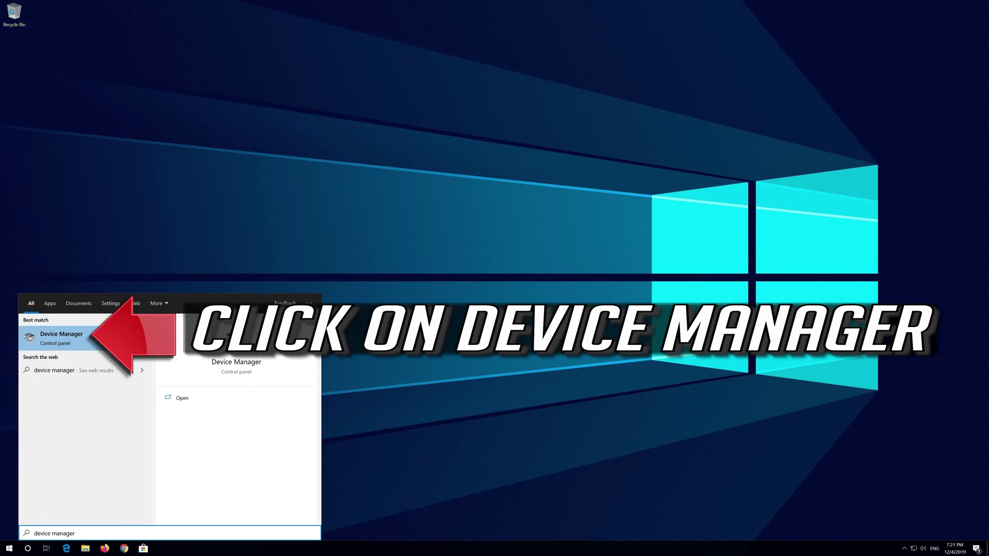
click(74, 343)
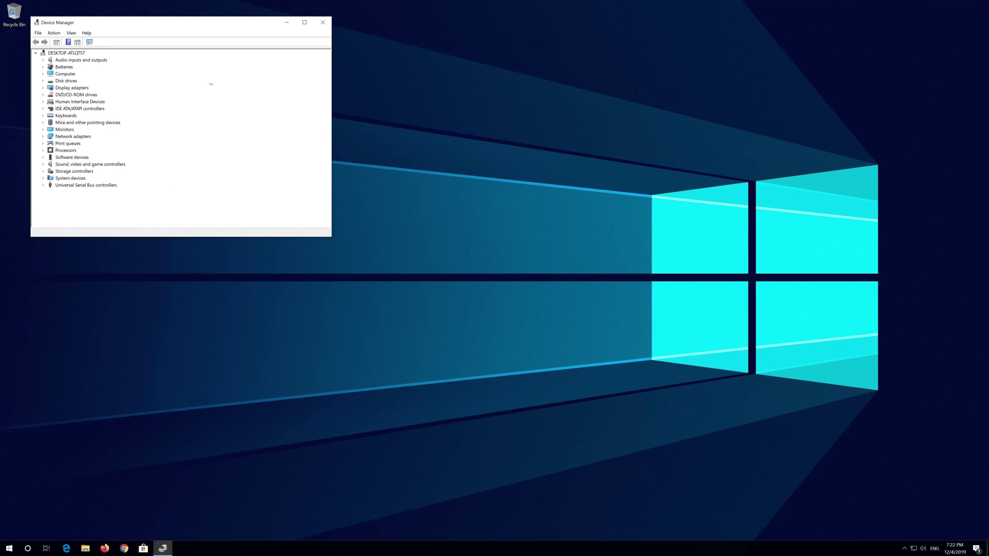
drag(206, 30, 483, 138)
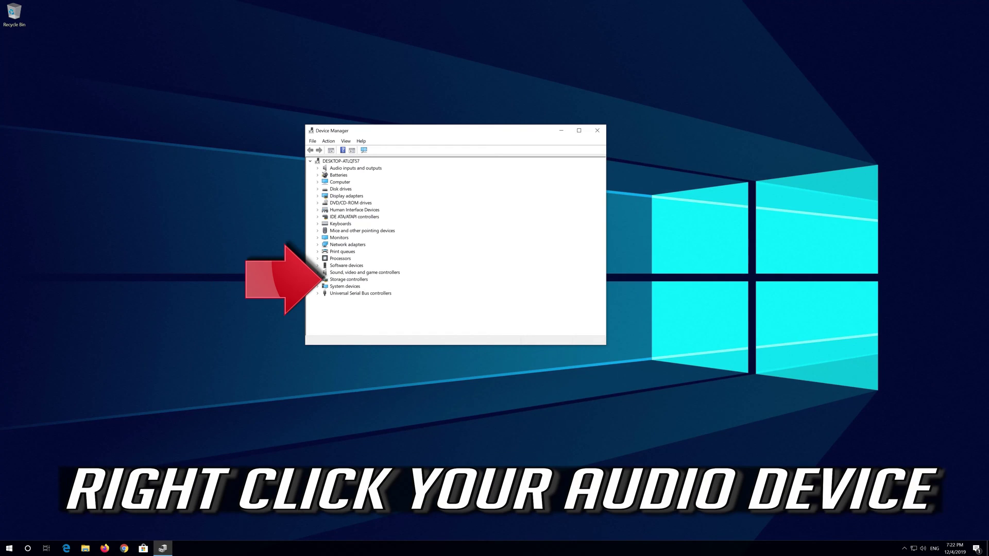
Search automatically for an updated High Definition Audio Device driver under Sound, video and game controllers, and check Windows Update for updates.
click(318, 273)
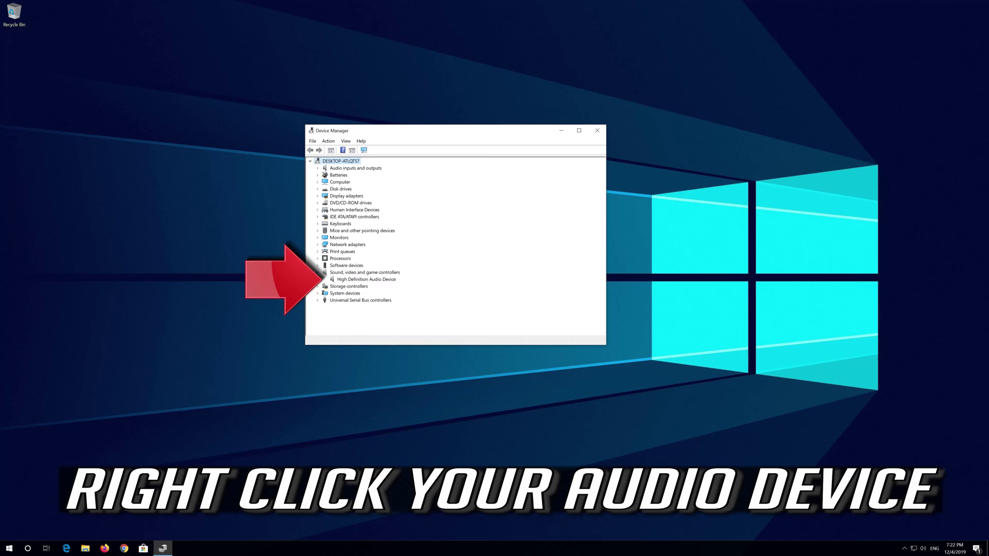
click(347, 279)
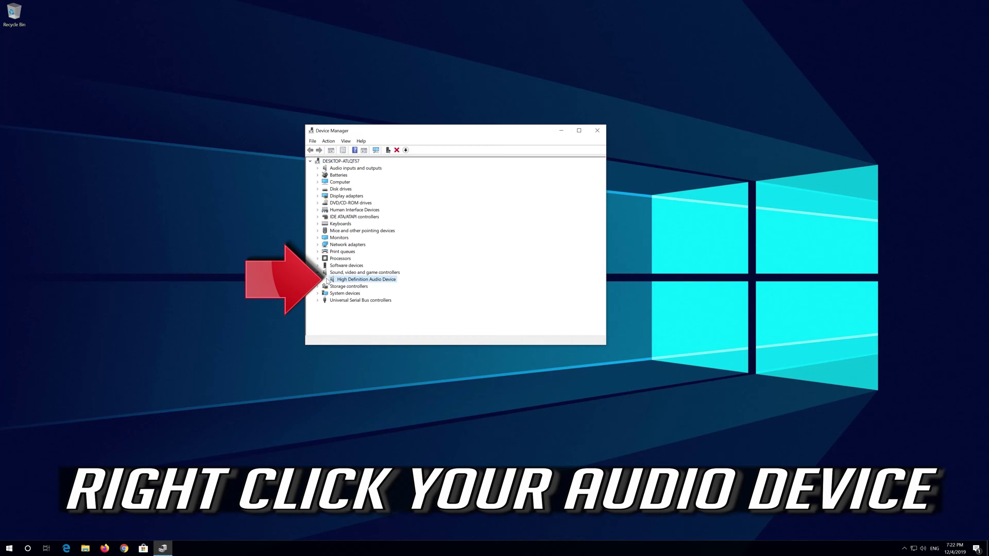
right_click(381, 281)
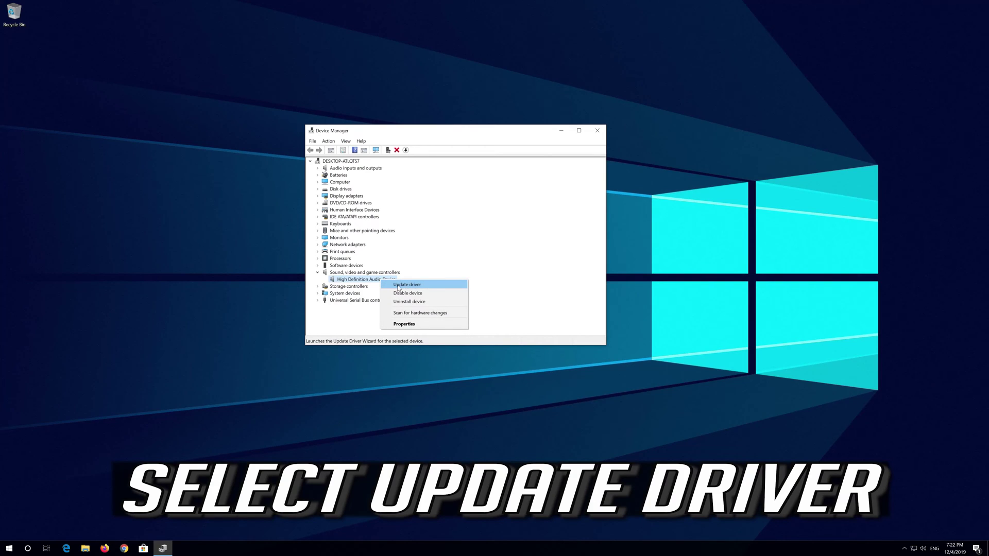
click(435, 287)
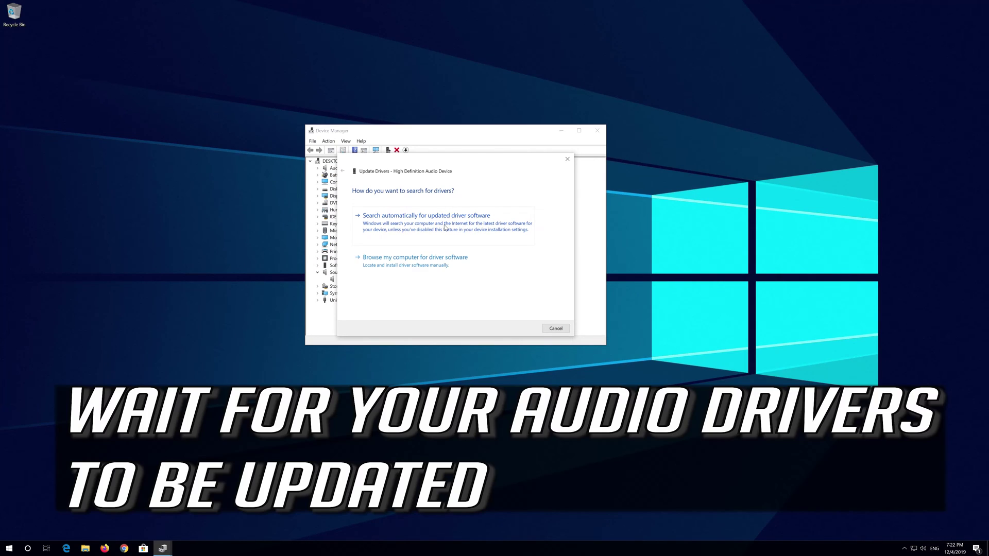
click(445, 227)
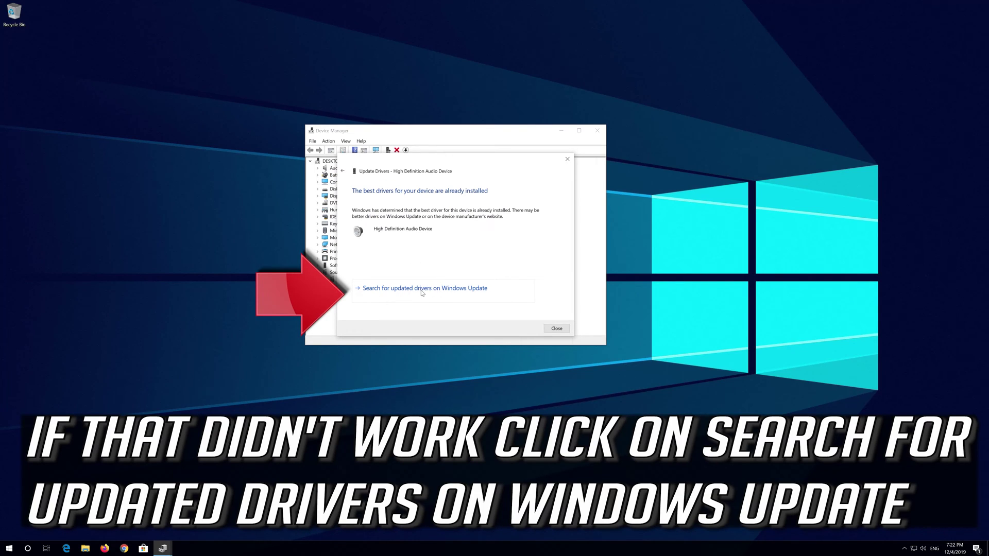
click(422, 292)
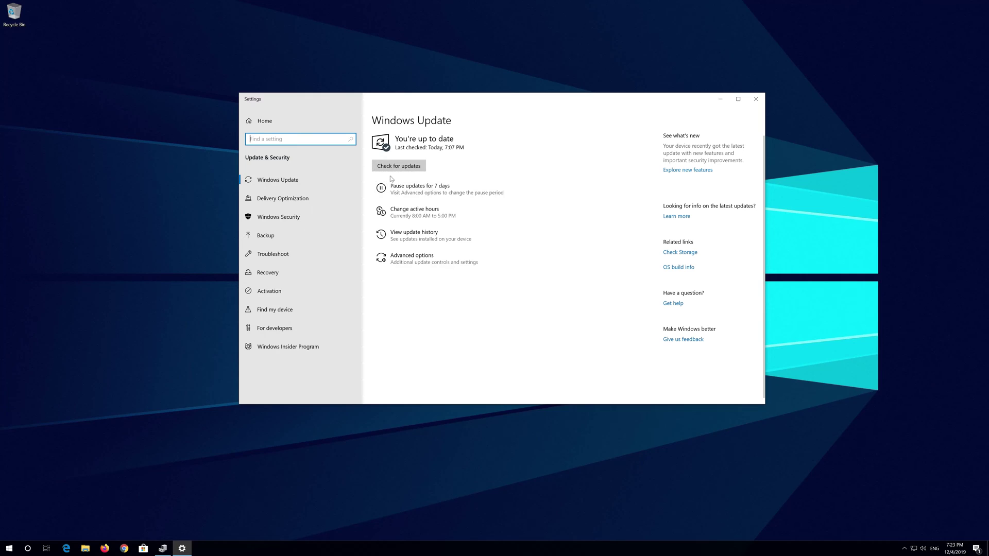
click(399, 166)
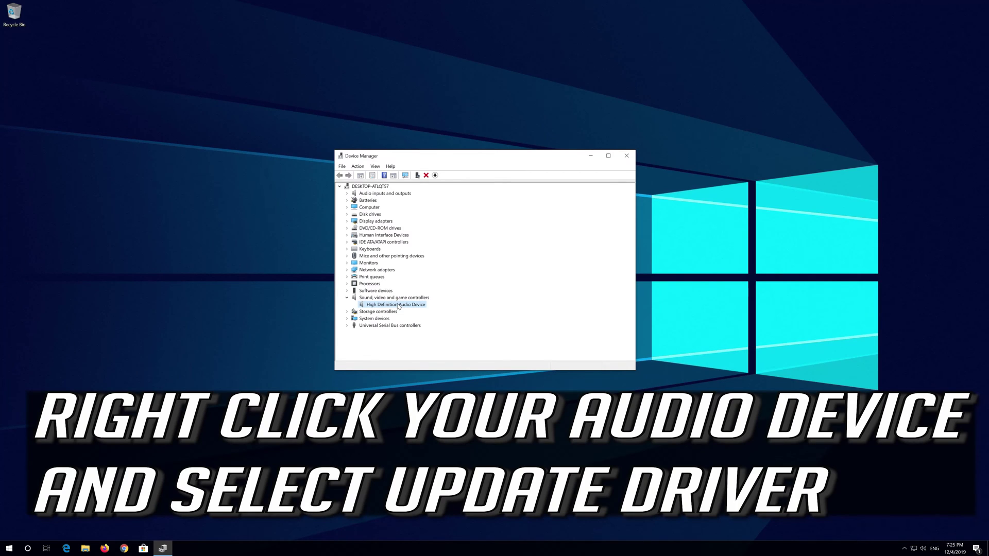
Manually install the "High Definition Audio Device" driver for the audio device from the list of available drivers on the computer.
right_click(398, 307)
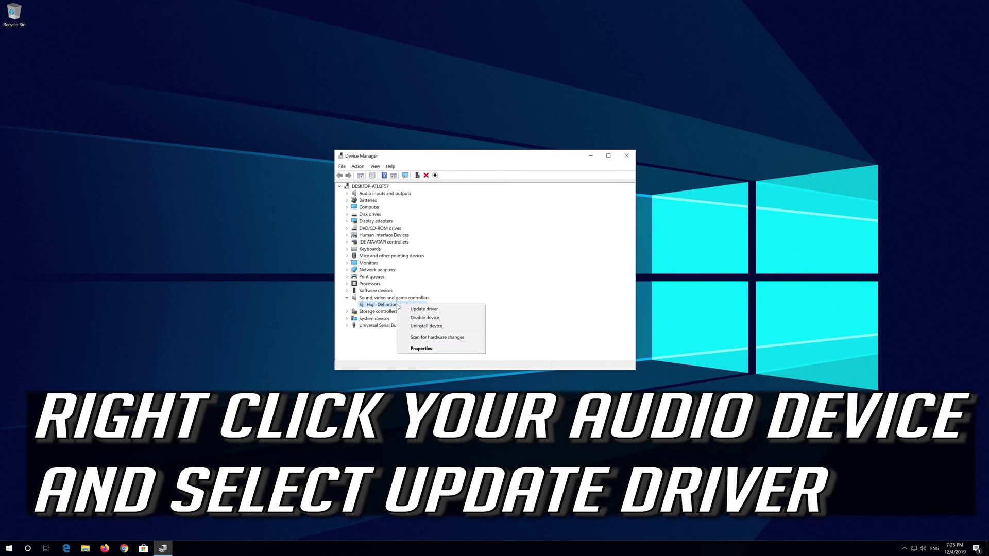
click(462, 312)
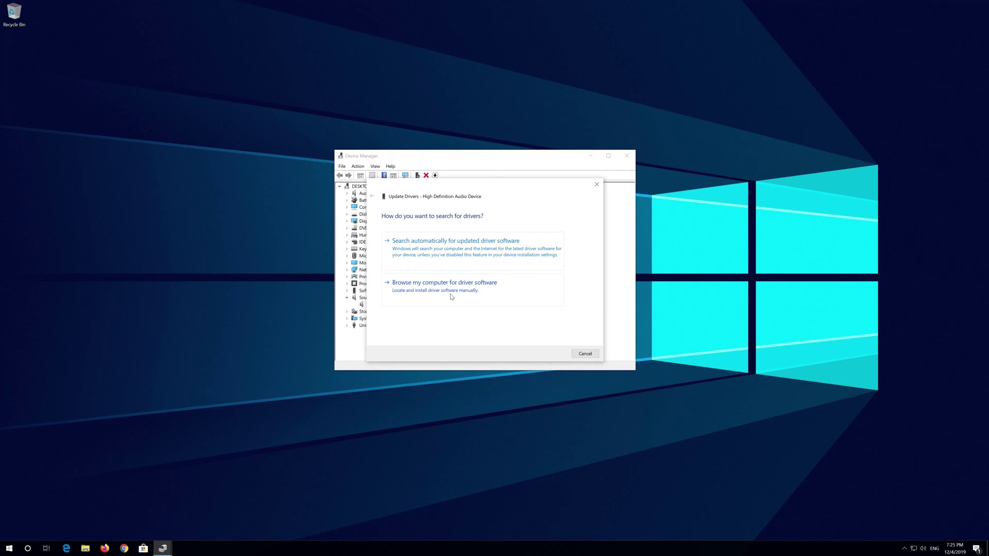
click(450, 297)
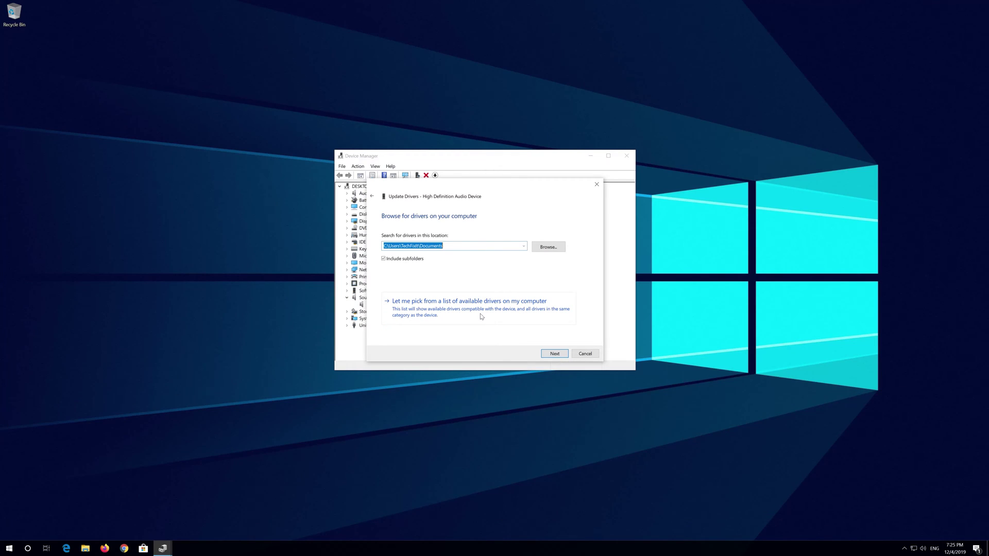
click(481, 317)
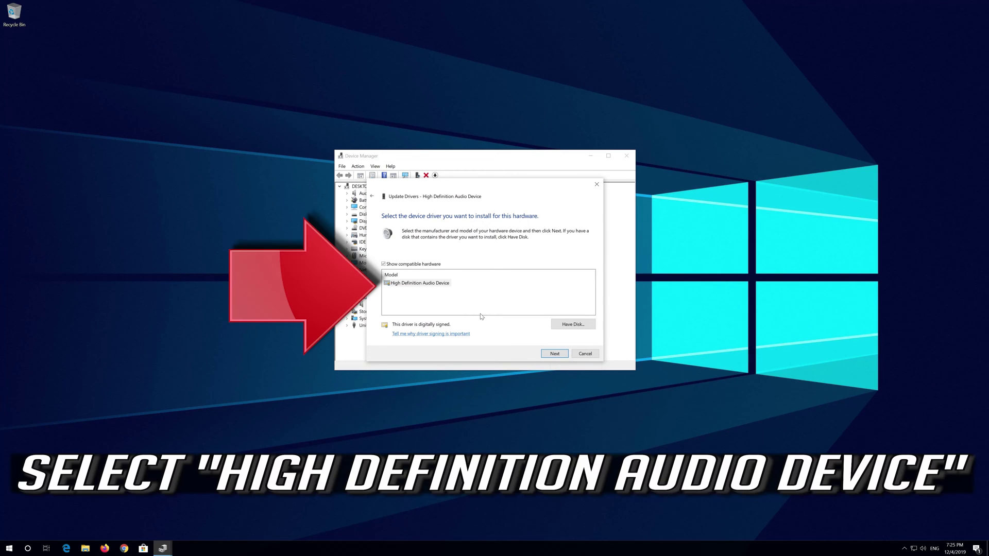
click(426, 285)
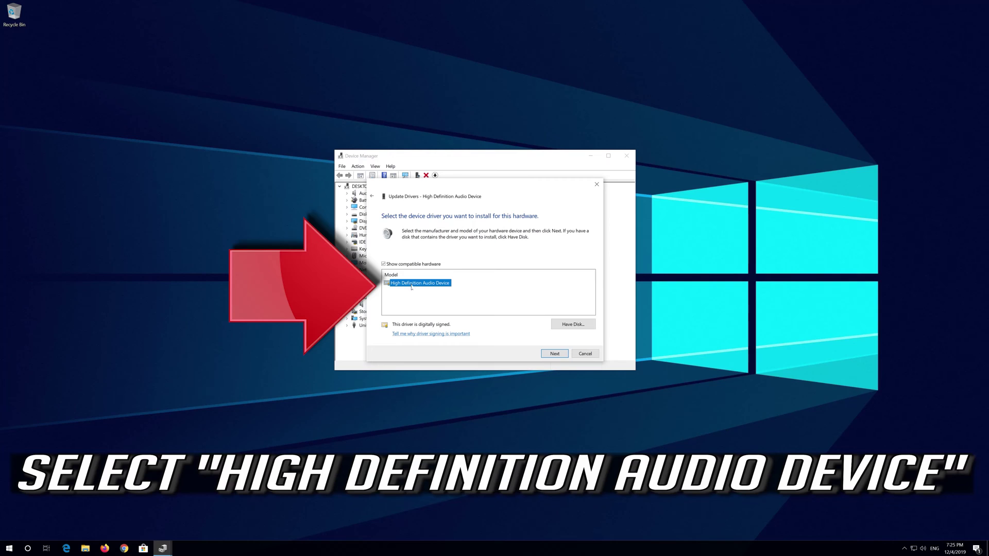
click(554, 355)
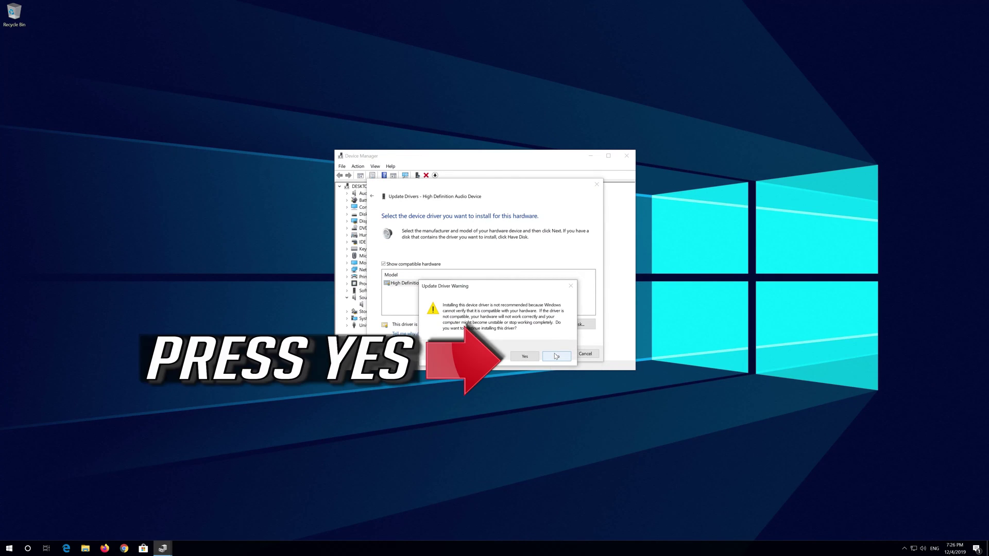
click(516, 359)
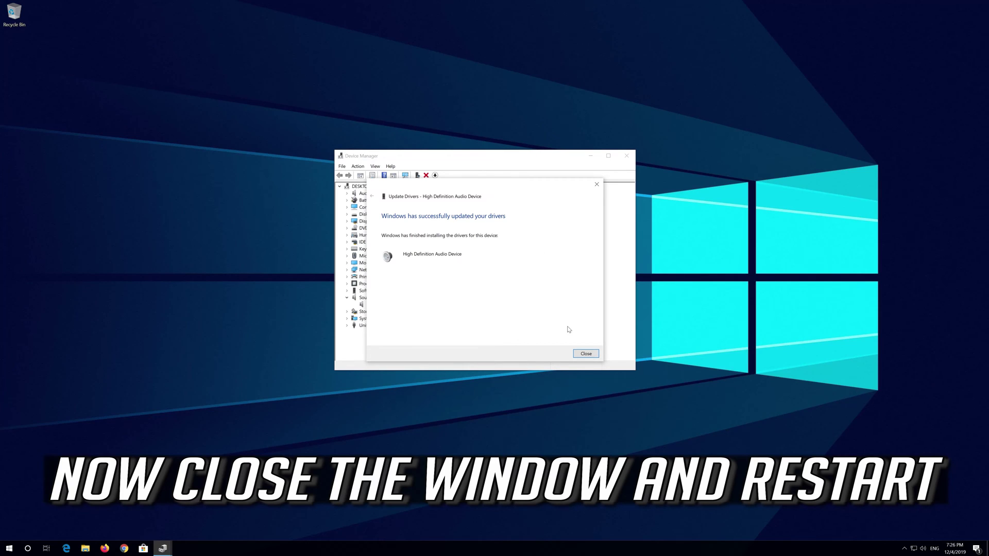
click(592, 354)
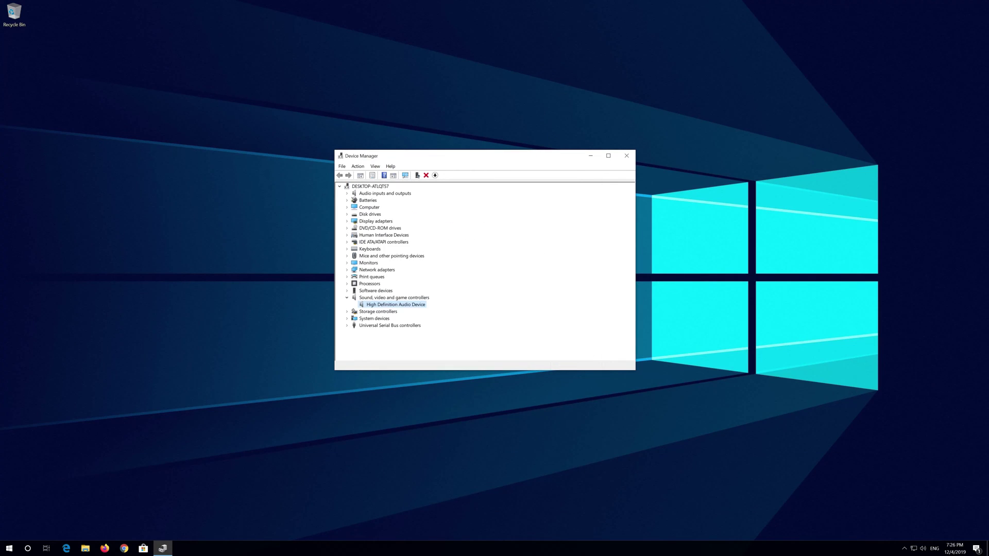
Close Device Manager and restart the computer.
click(626, 155)
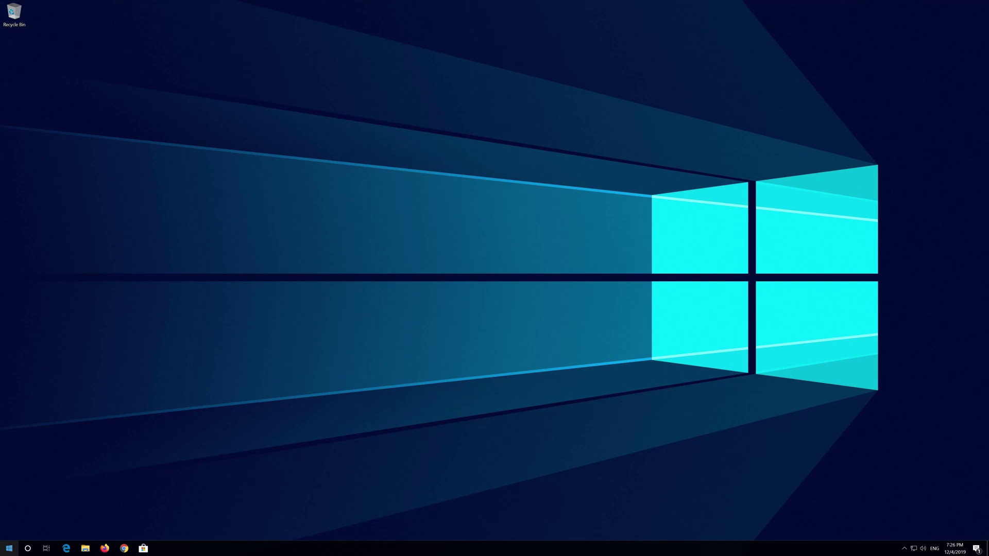
click(9, 548)
click(8, 533)
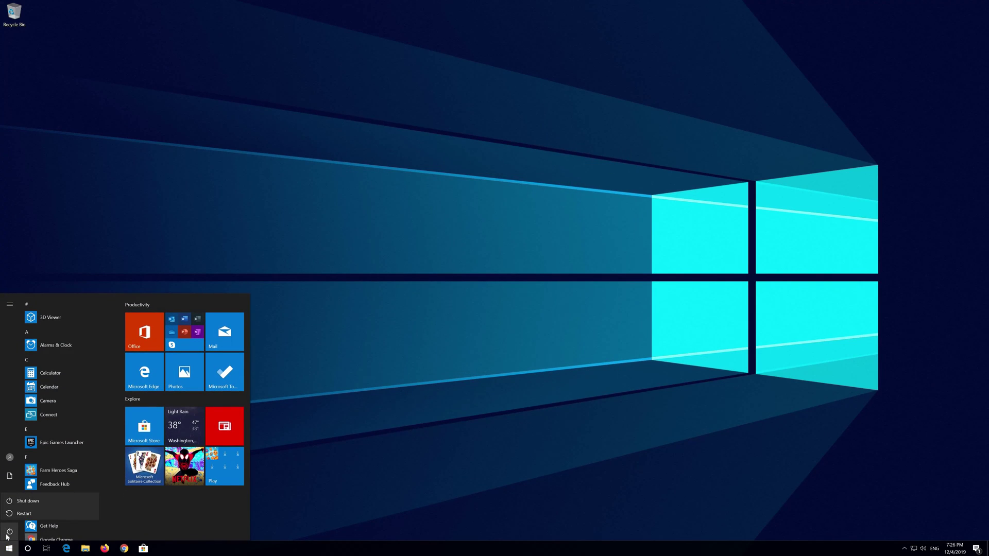
click(26, 514)
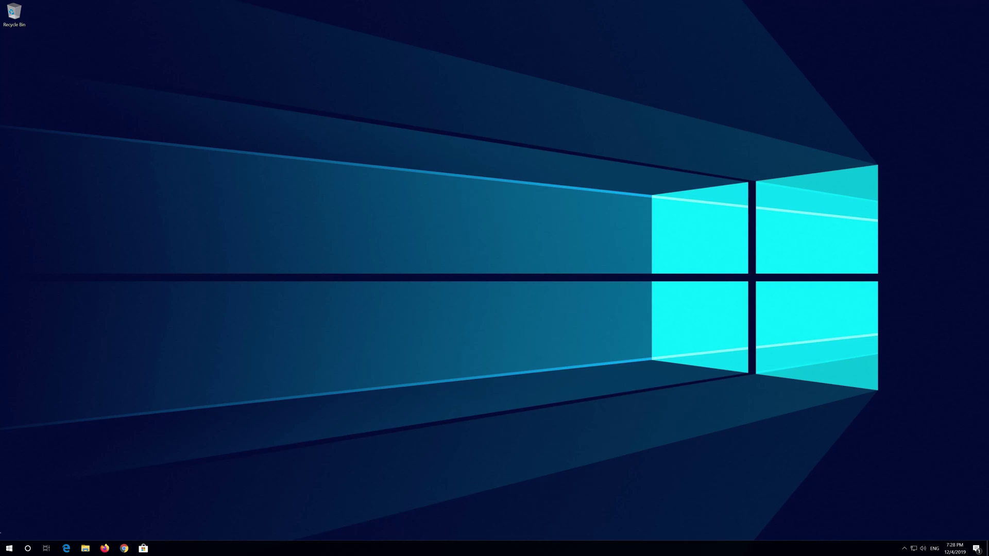
Open Windows Settings and go to the Sound page of the System category.
click(9, 547)
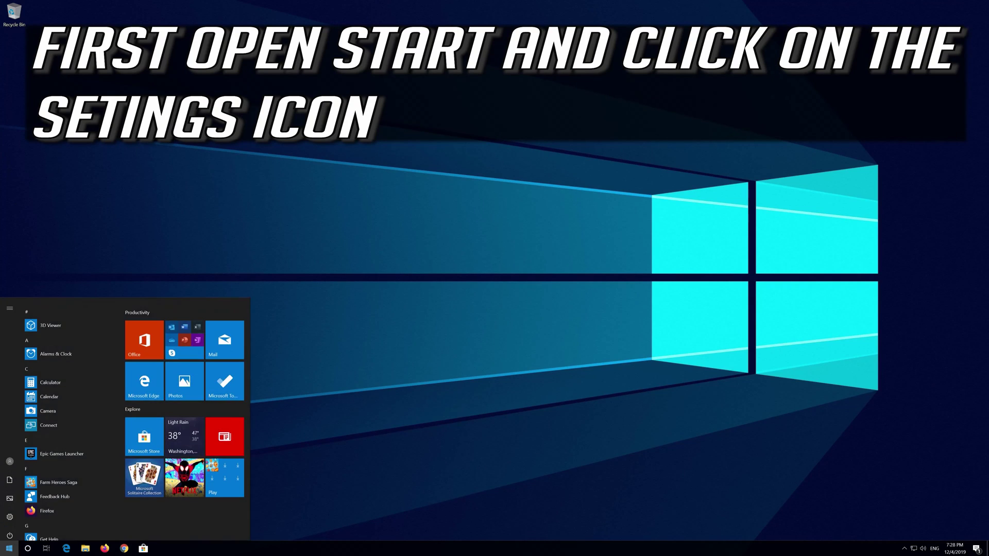
mouse_move(9, 513)
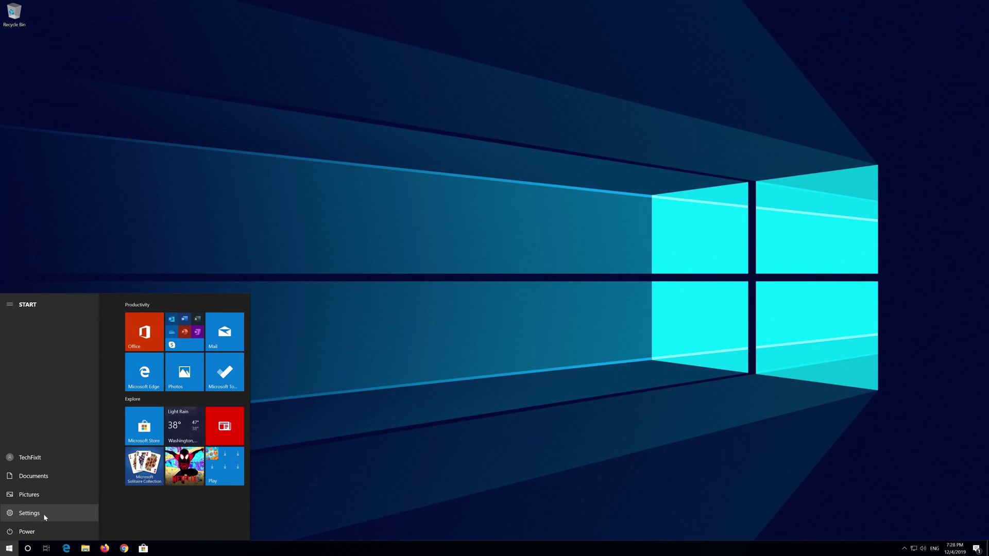
click(44, 515)
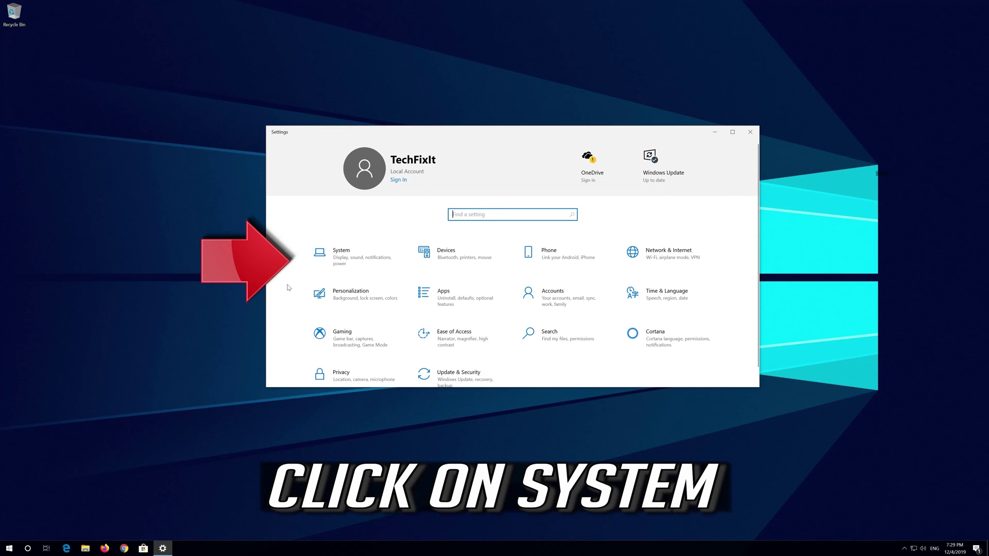
click(356, 262)
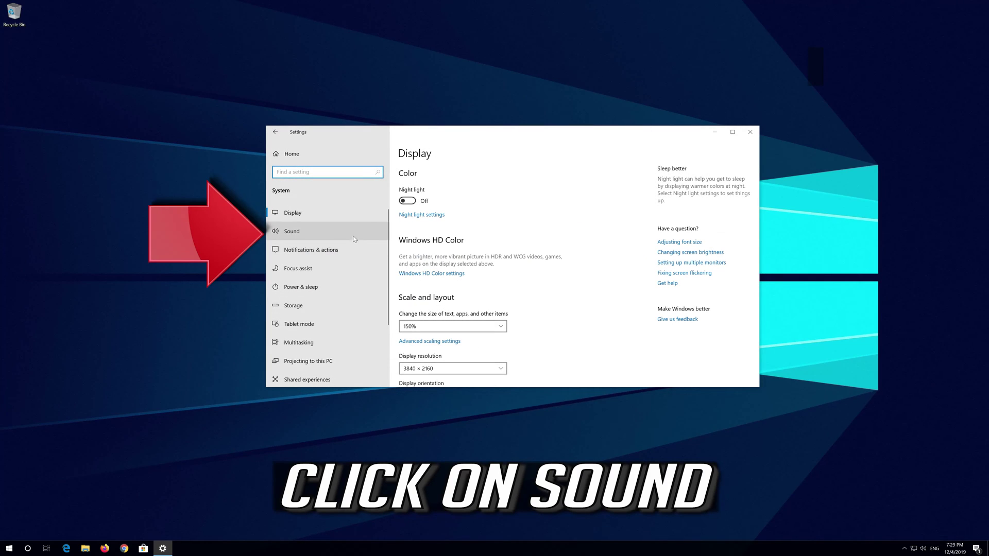
click(320, 233)
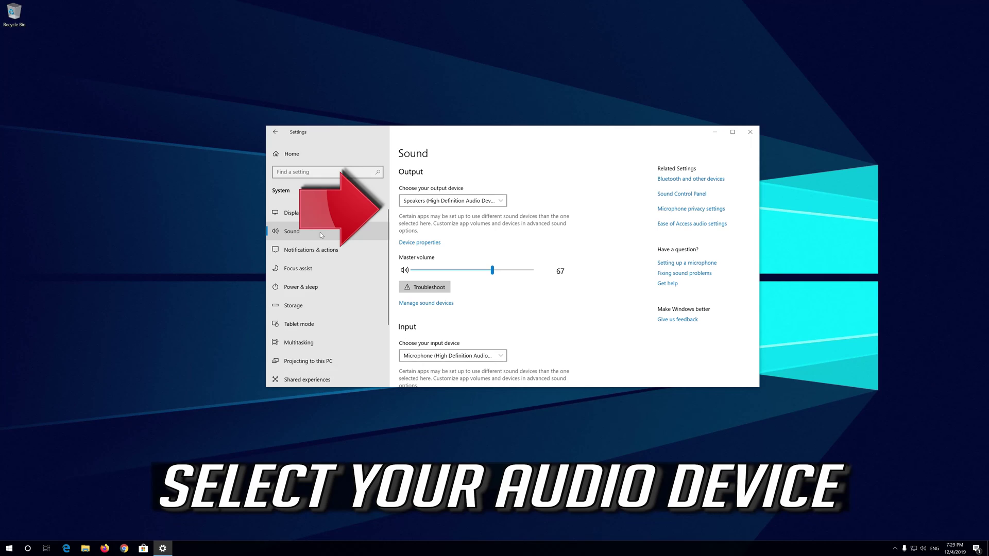
Choose "Speakers (High Definition Audio Device)" as the output device and run the Playing Audio troubleshooter on the speakers.
click(433, 202)
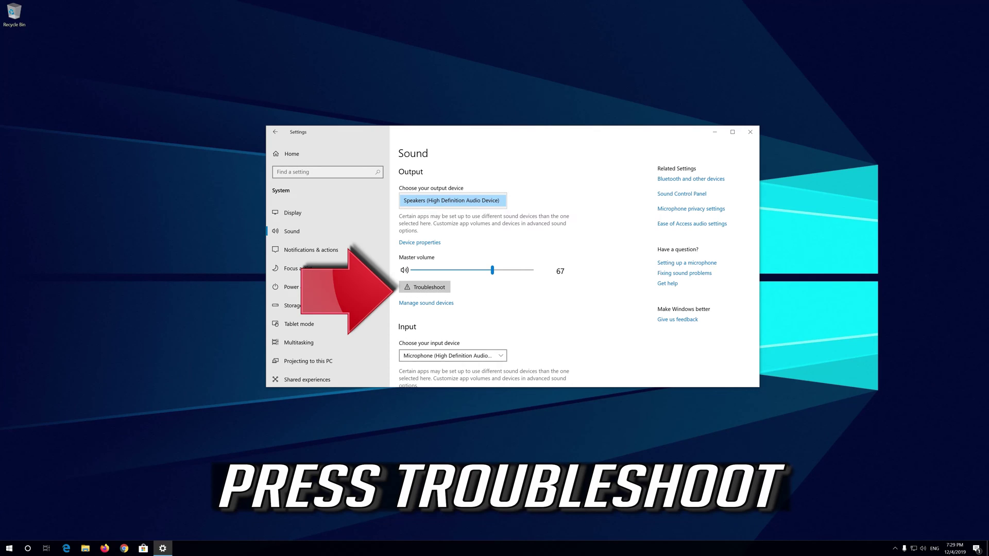
click(428, 289)
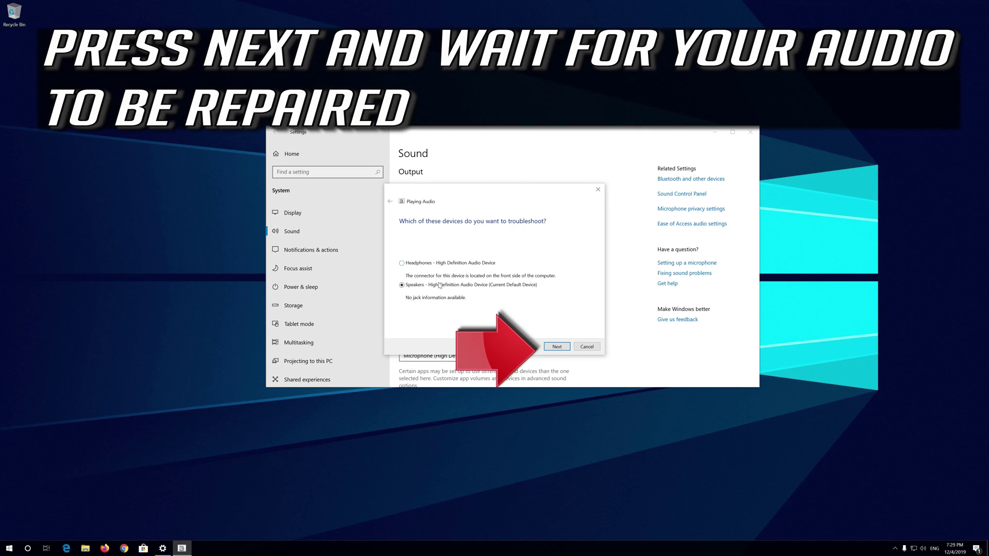
click(551, 348)
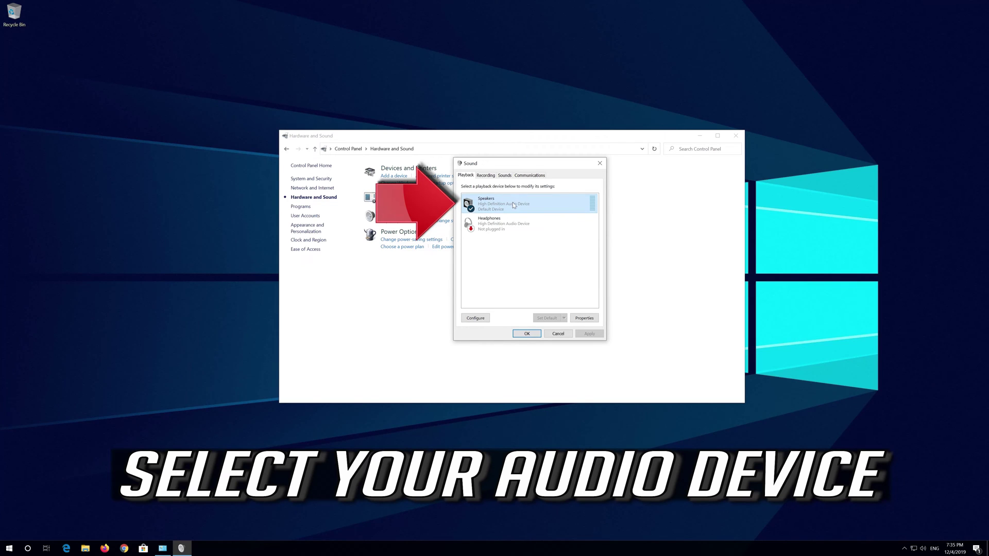
Examine the default format in the advanced properties of the Speakers playback device, and close the properties and Sound dialogs with OK.
right_click(521, 204)
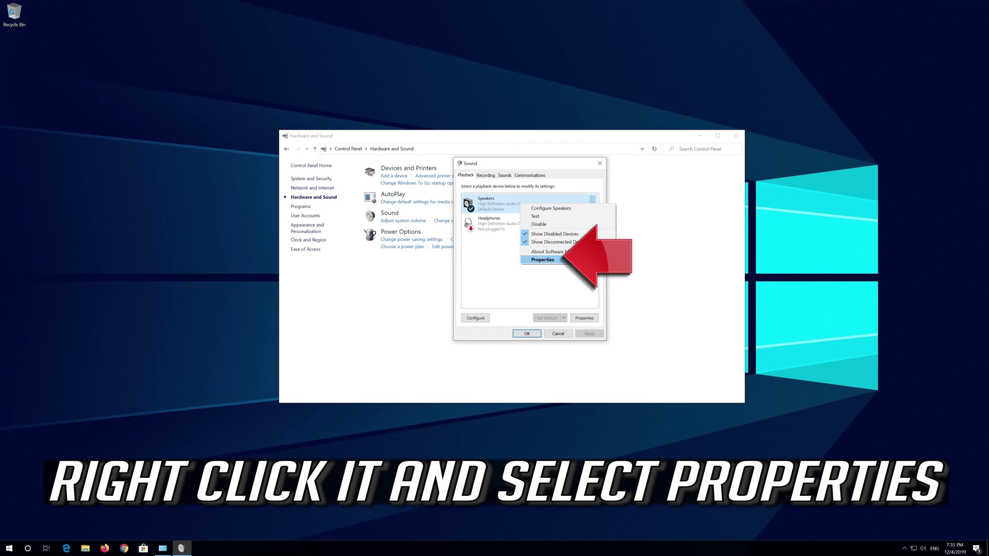
click(565, 261)
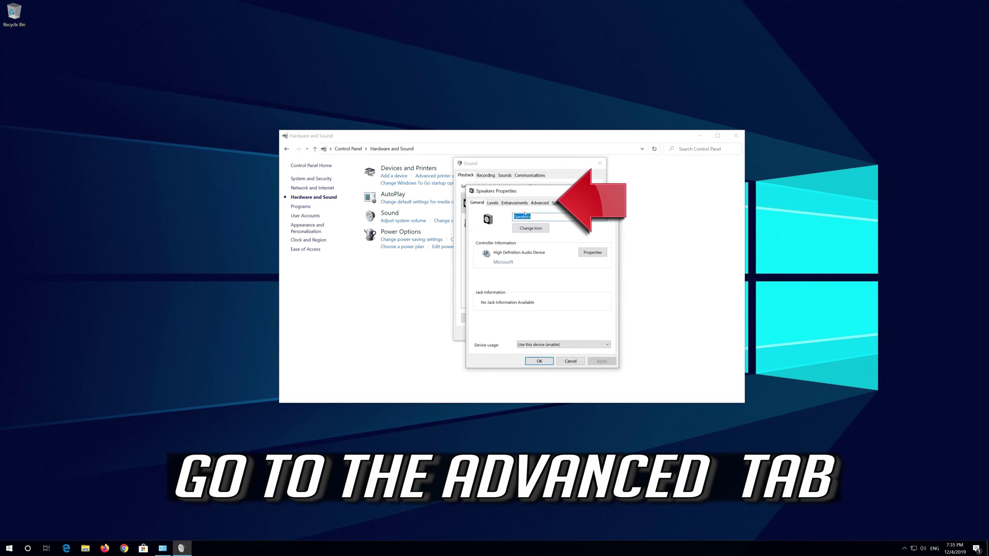
click(544, 205)
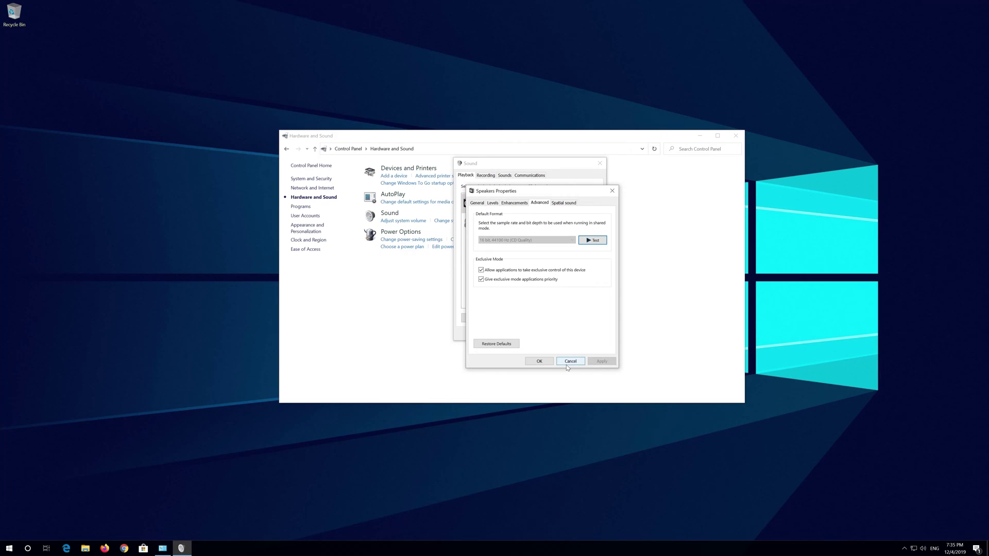
click(535, 361)
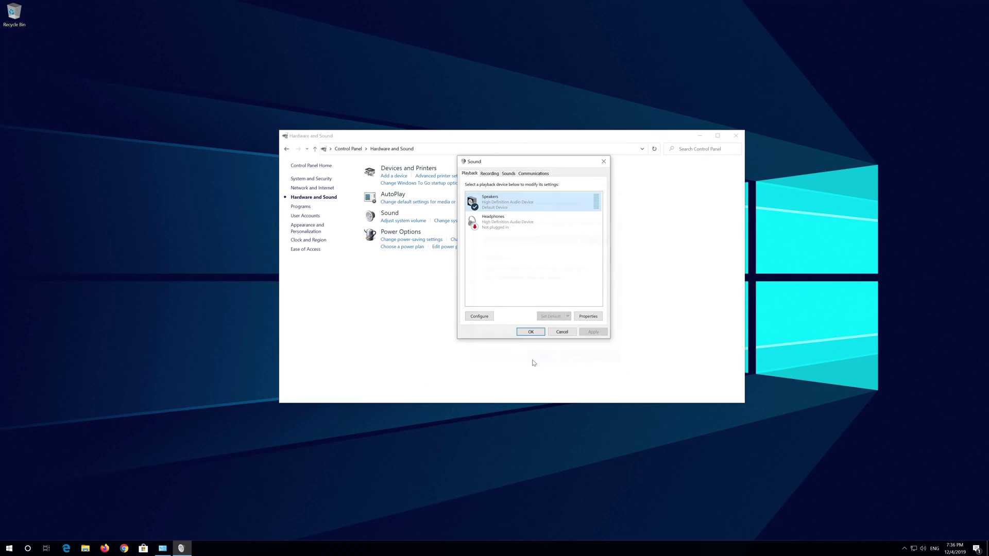
click(531, 333)
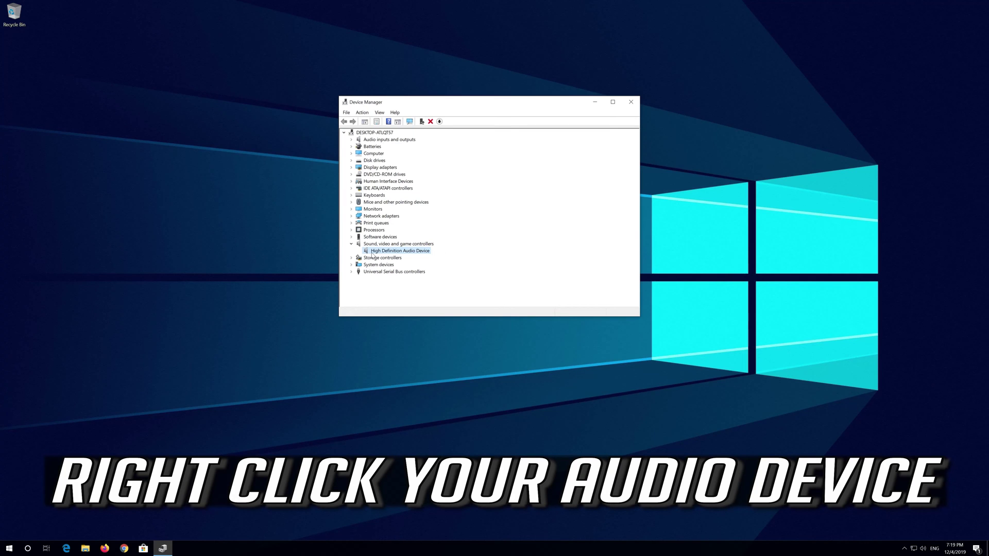
Uninstall the High Definition Audio Device under Sound, video and game controllers in Device Manager.
right_click(406, 254)
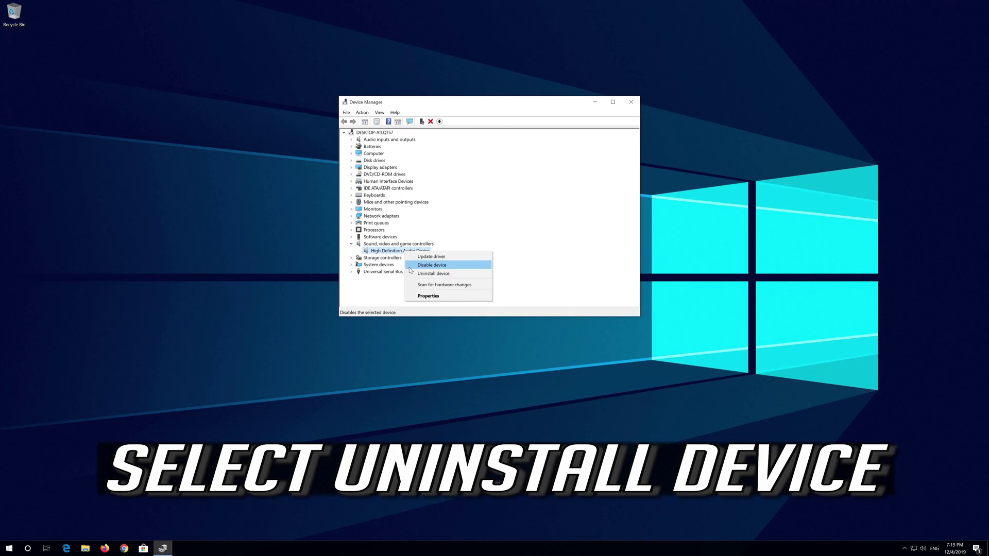
click(455, 273)
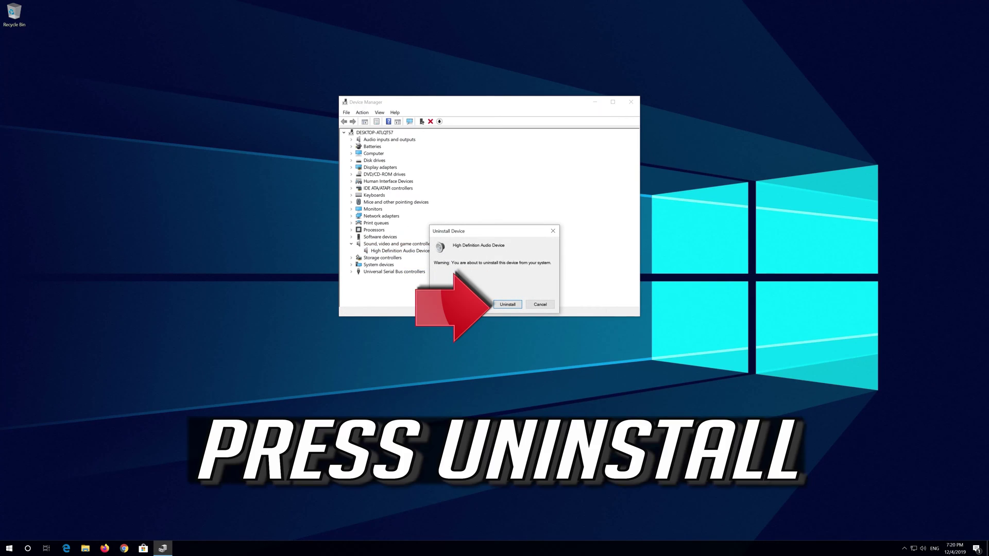
click(507, 305)
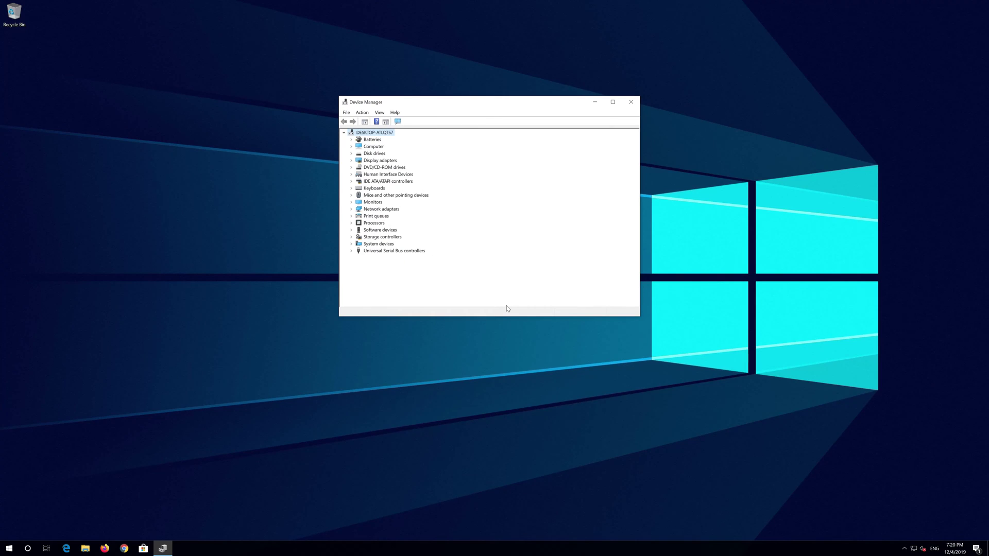
Close Device Manager and bring up the Start menu's power controls for restarting the computer.
click(632, 105)
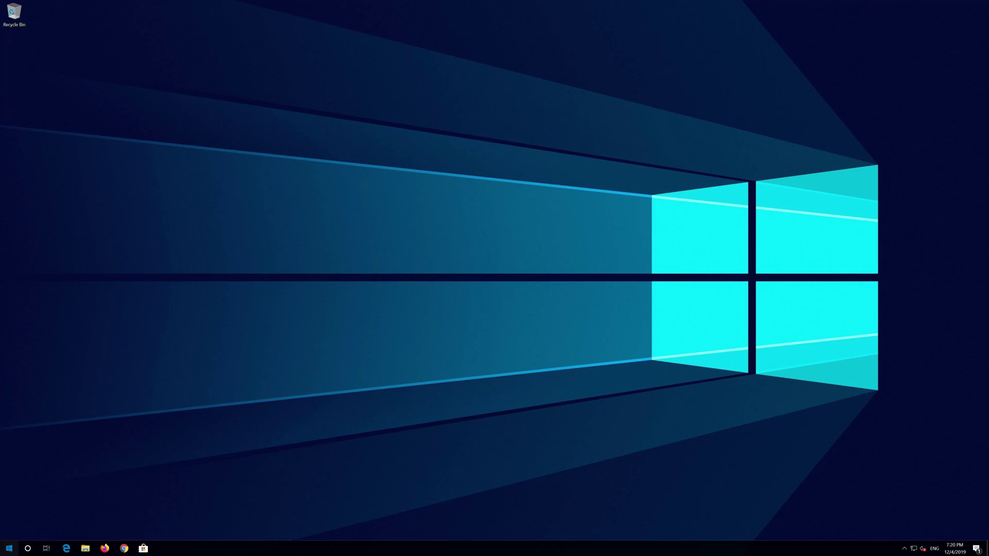
click(9, 548)
mouse_move(13, 533)
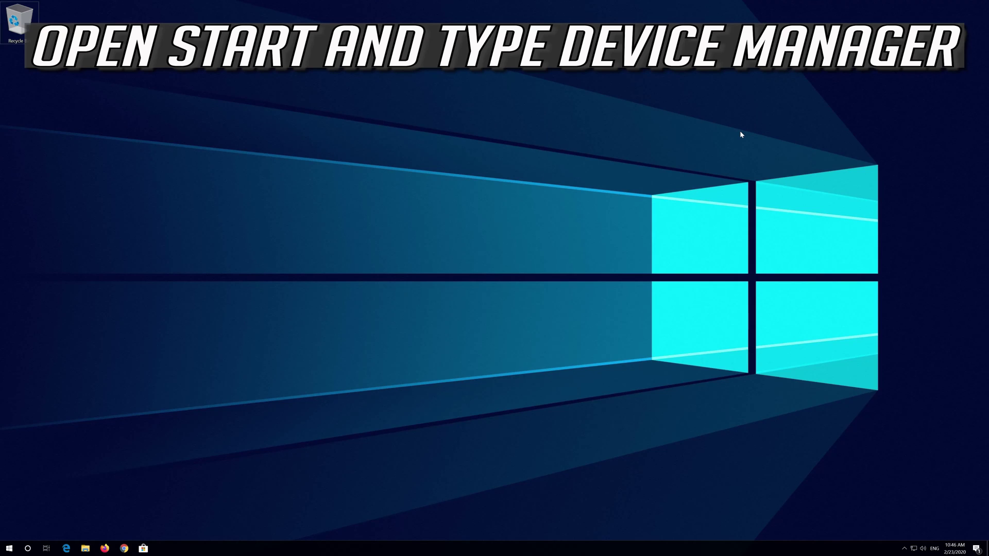
Search for "device manager", open Device Manager and place its window near the centre of the desktop.
key(super)
text(device manager)
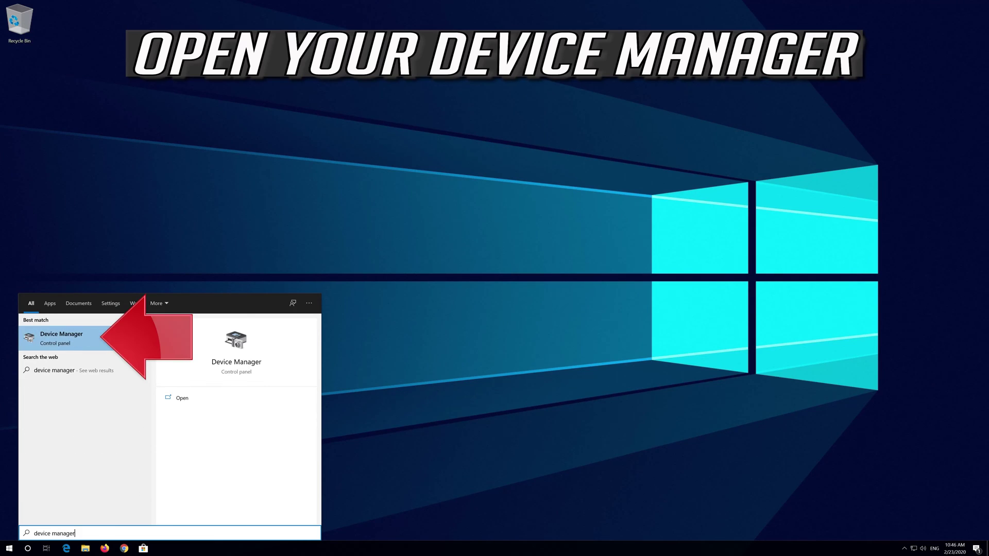
click(76, 338)
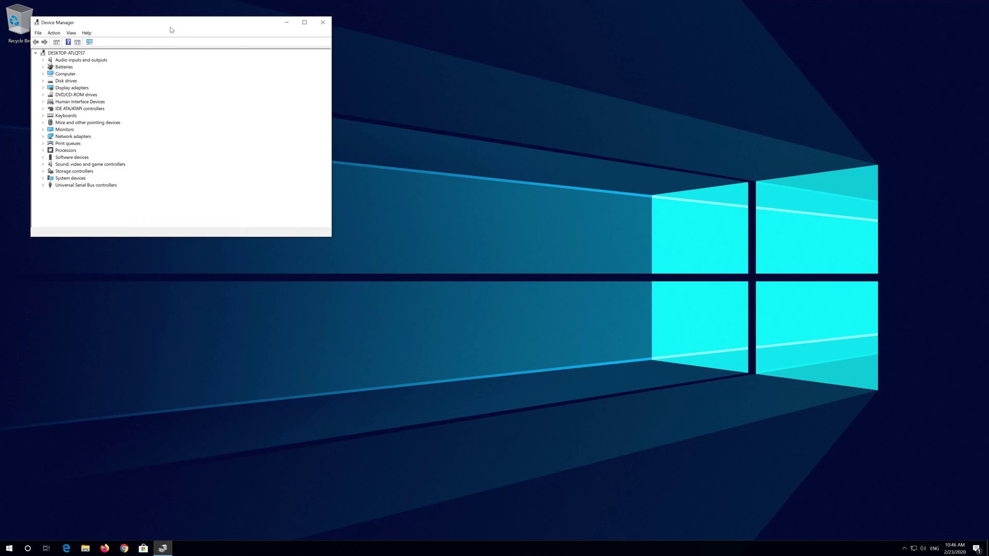
drag(171, 27, 466, 149)
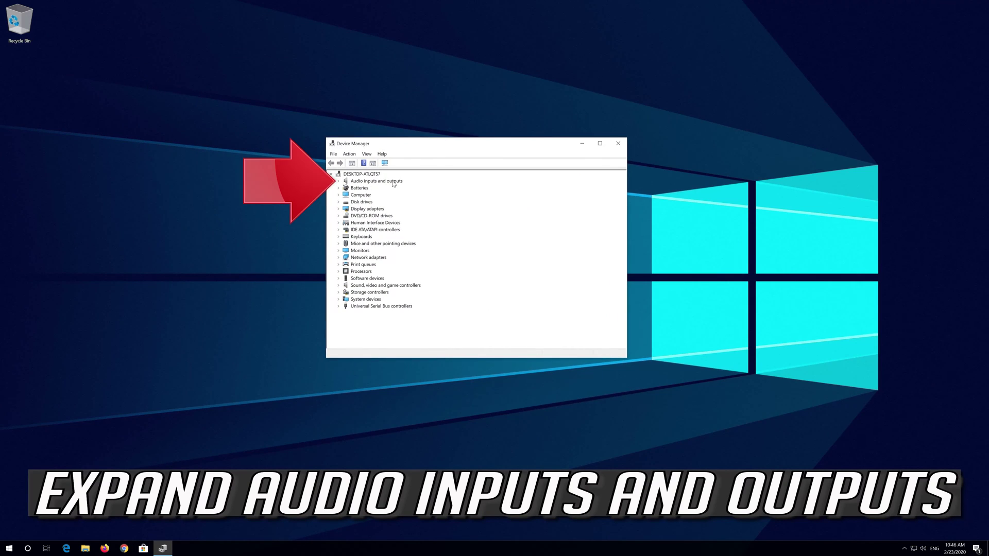
Show the driver properties of "Microphone (High Definition Audio Device)" under Audio inputs and outputs.
click(337, 181)
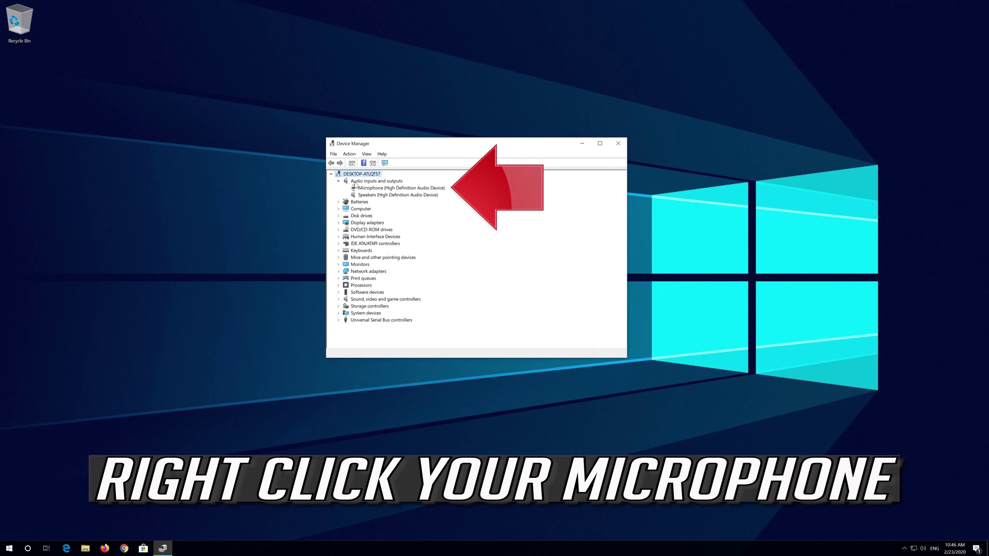
click(359, 188)
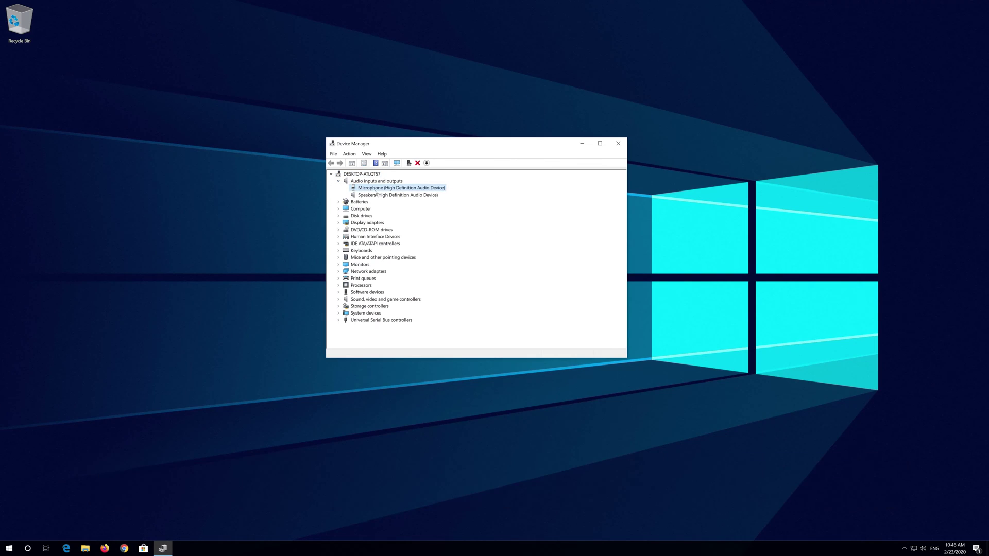
right_click(412, 192)
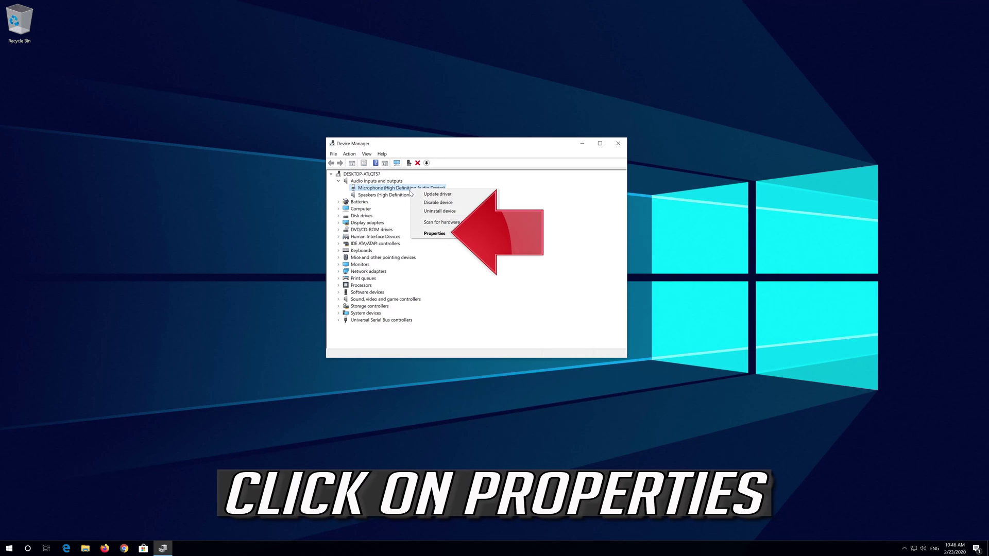
click(461, 235)
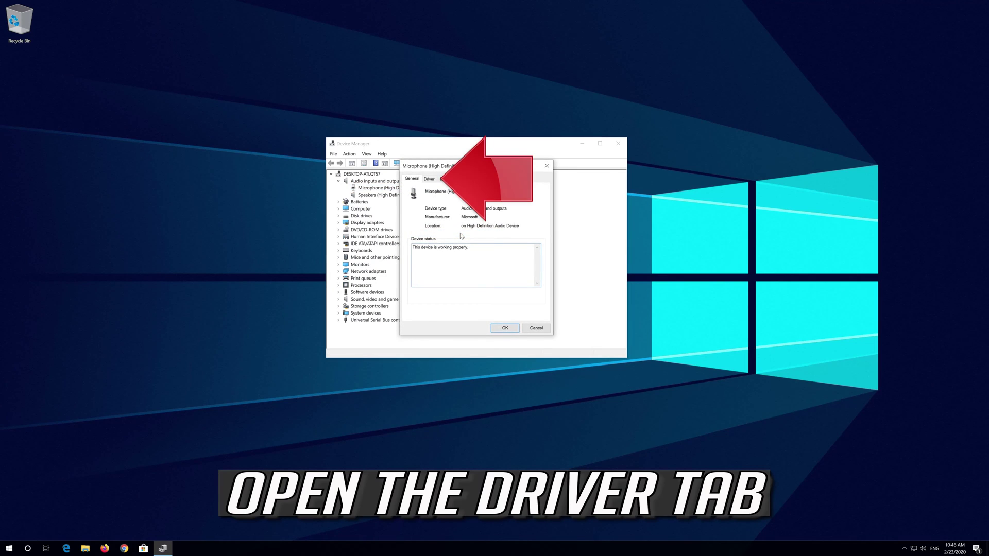
click(428, 179)
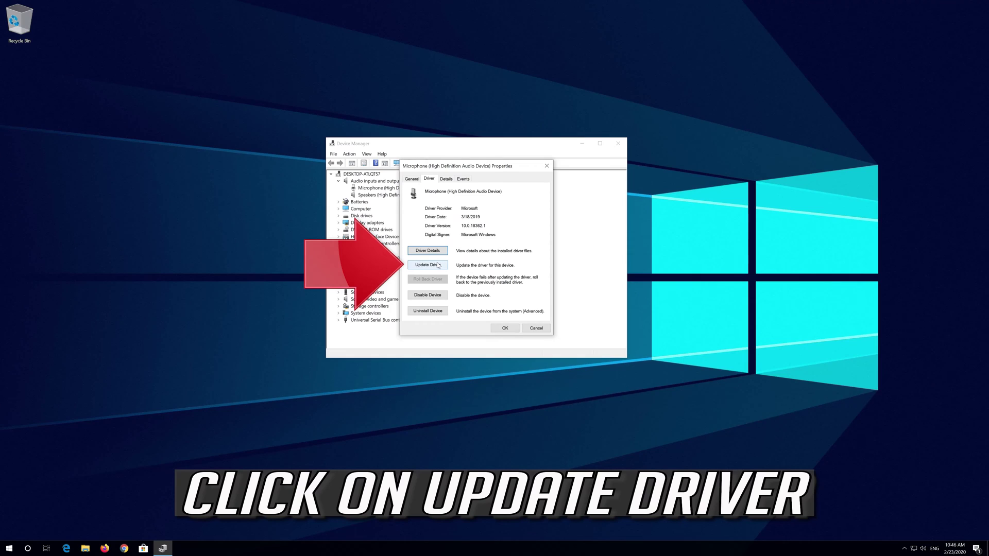
Search automatically for an updated microphone driver, and check Windows Update for updates.
click(424, 265)
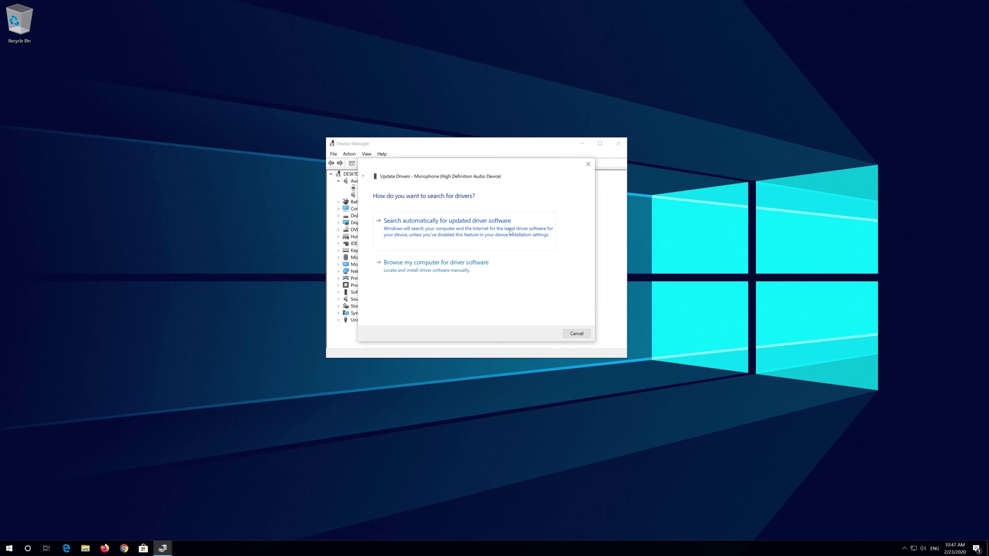
click(407, 230)
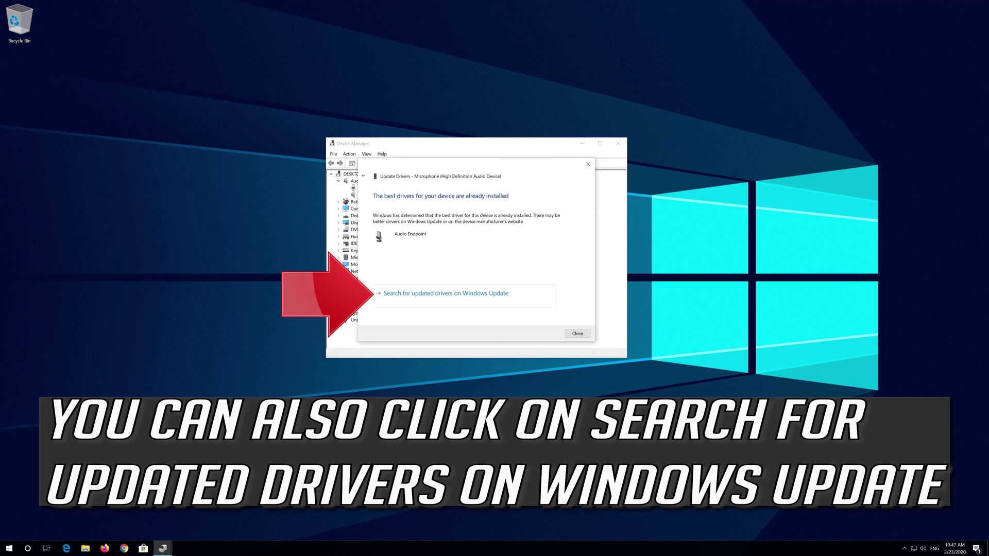
click(413, 294)
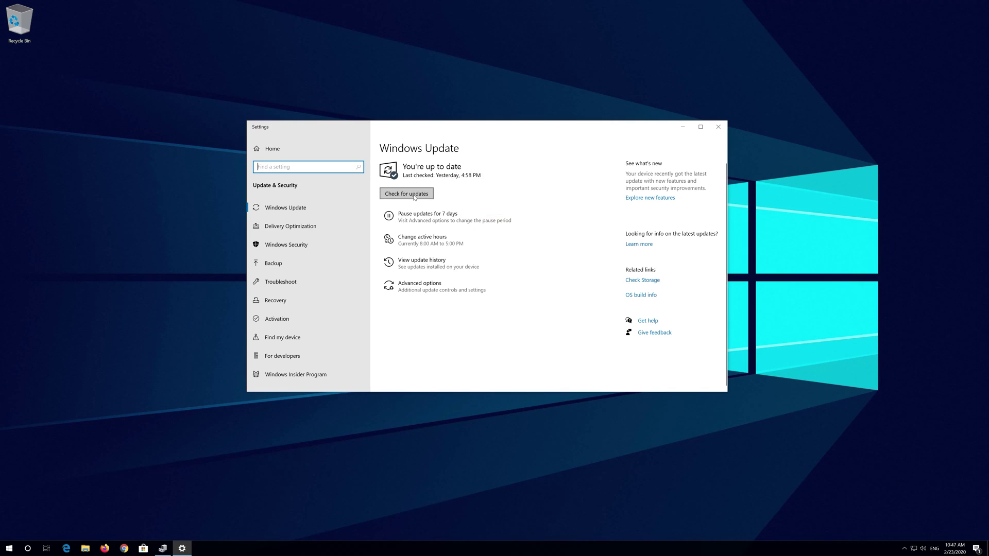
click(413, 194)
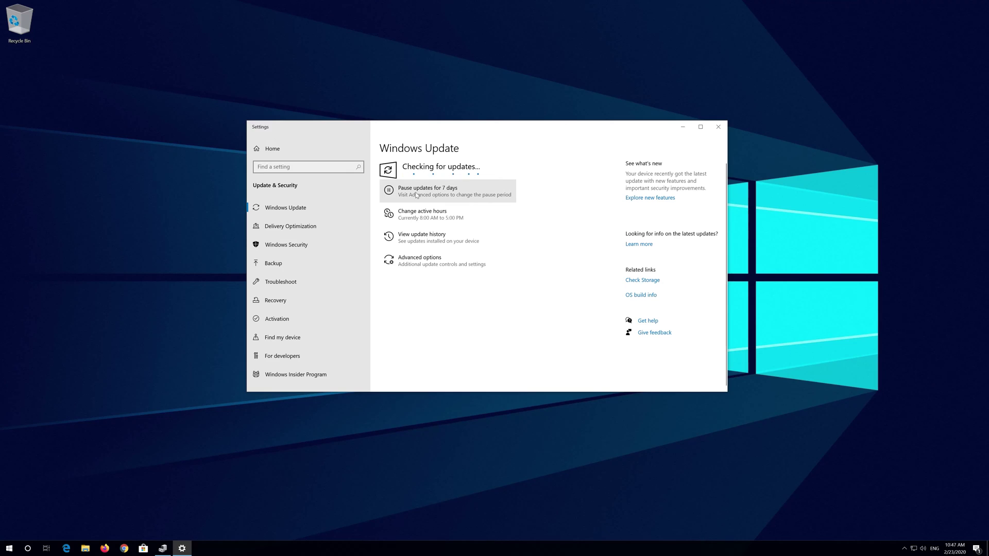
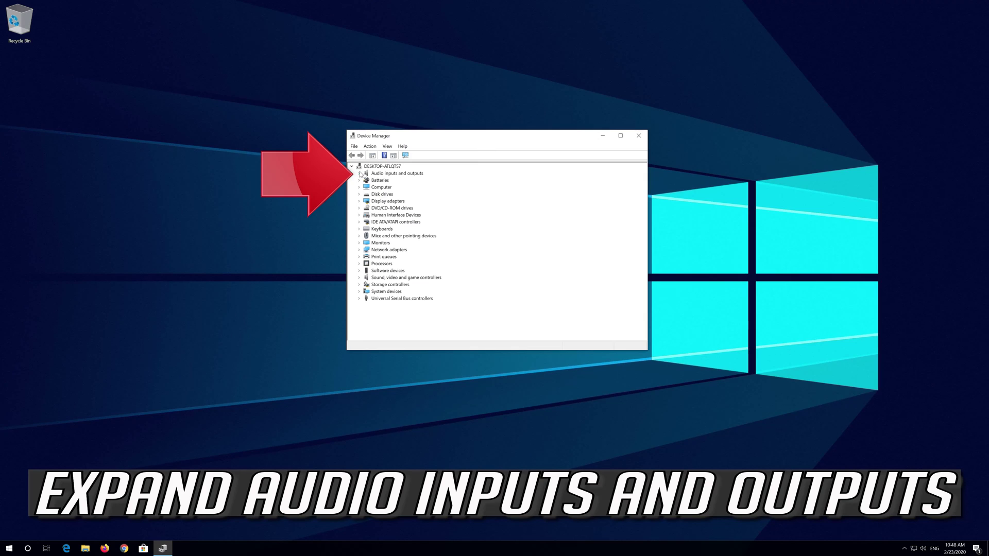
In Device Manager, expand Audio inputs and outputs and open the driver properties of "Microphone (High Definition Audio Device)" again.
click(360, 174)
click(382, 181)
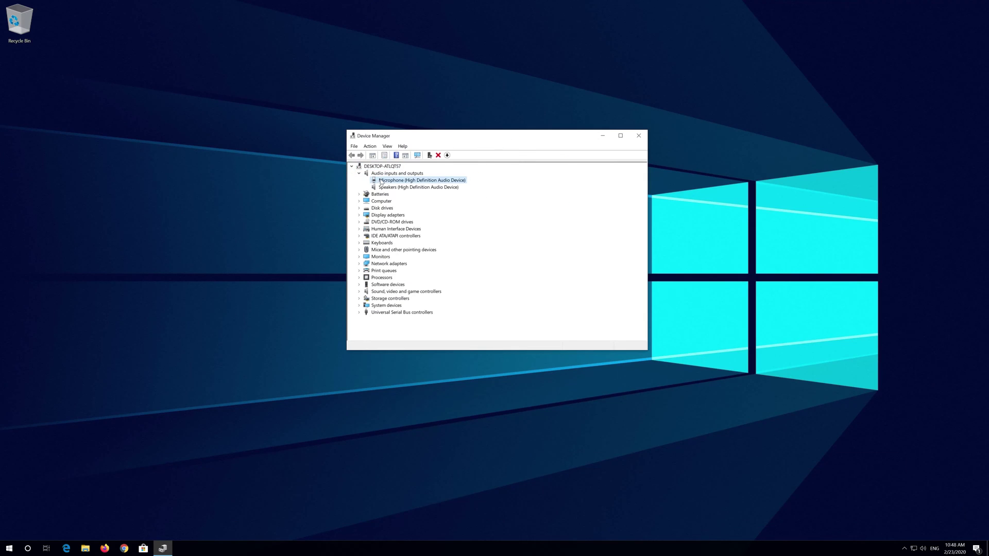
right_click(432, 181)
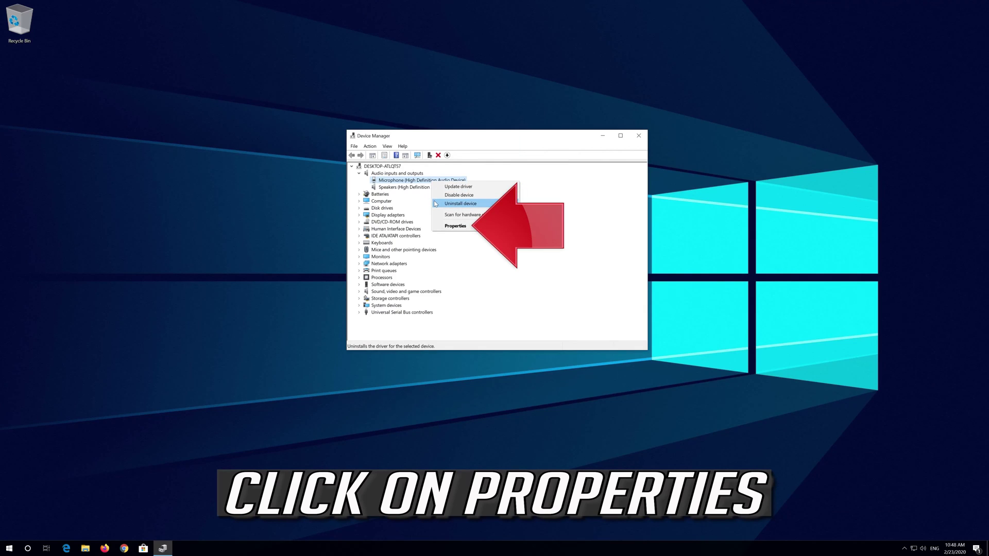
click(478, 228)
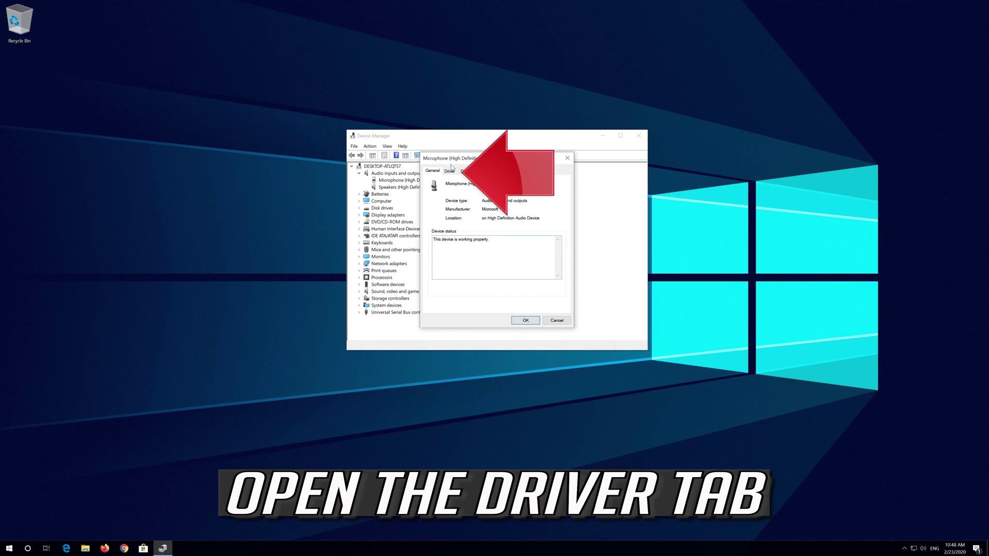
click(451, 172)
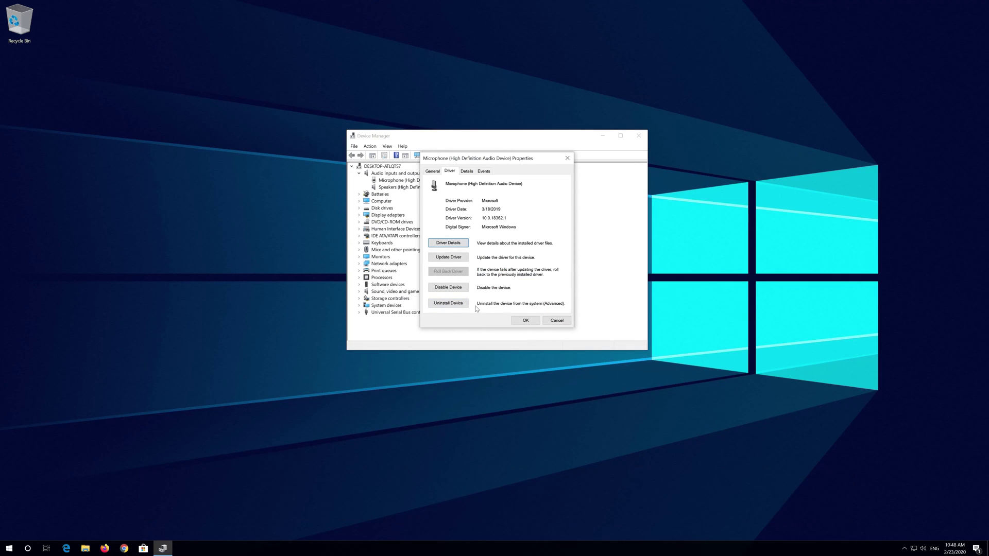
Uninstall the "Microphone (High Definition Audio Device)" from the system, close Device Manager and restart the computer.
click(442, 304)
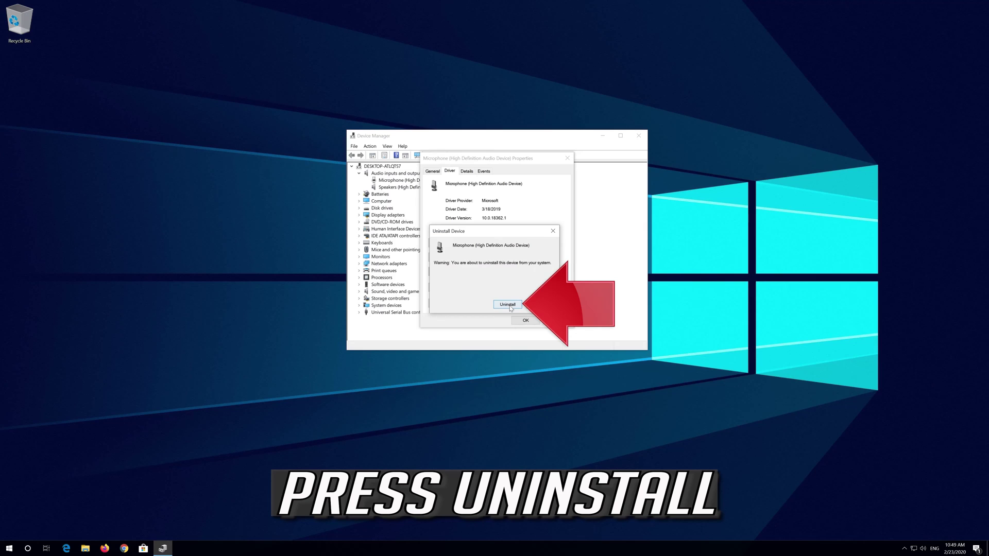
click(509, 305)
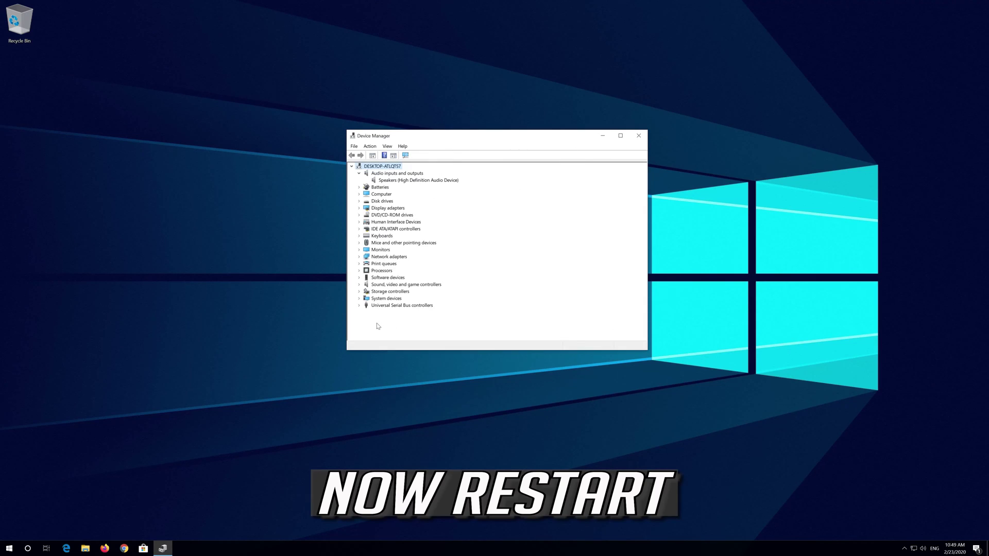
click(639, 135)
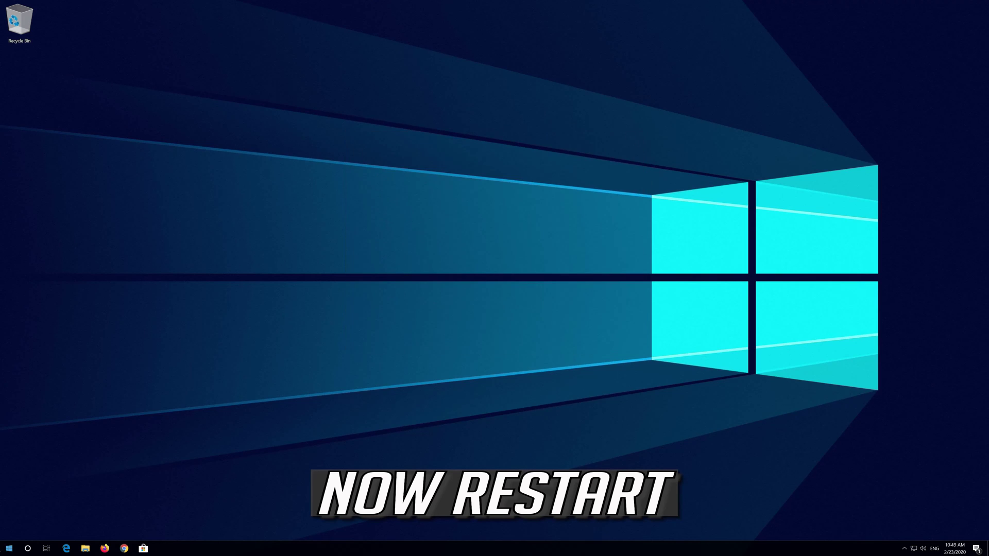
click(9, 548)
click(11, 532)
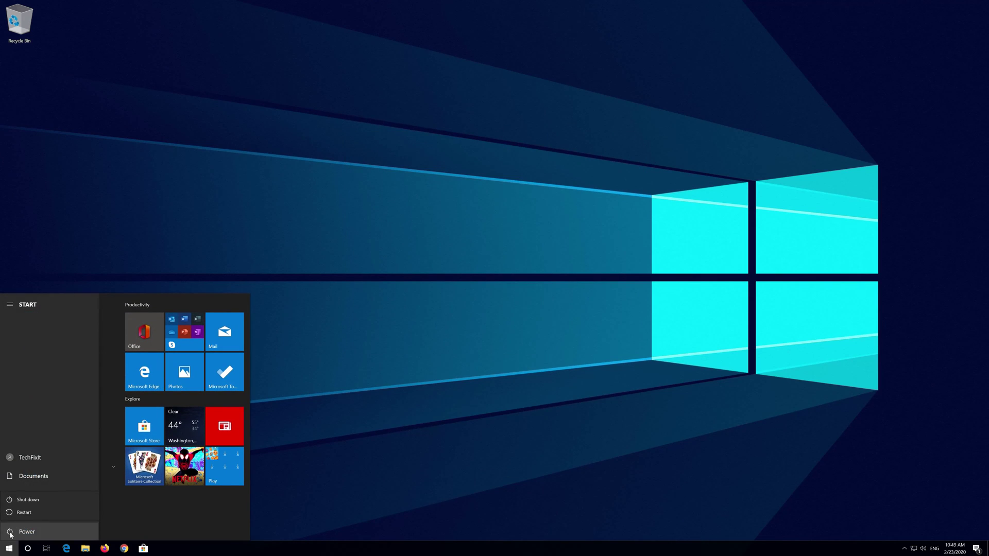
click(36, 513)
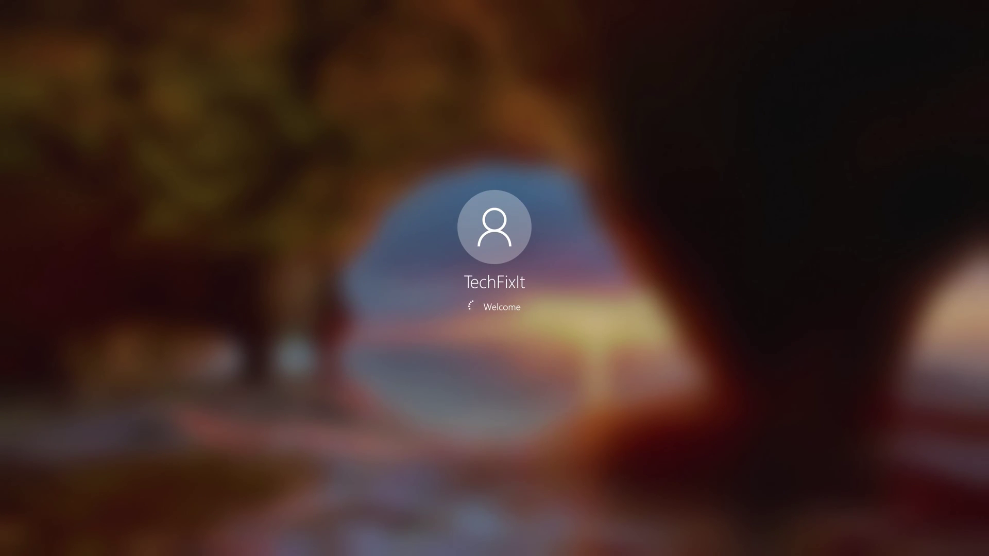
Reopen Device Manager by searching for "device", check the devices under Audio inputs and outputs, and close it.
key(super)
text(device)
key(Return)
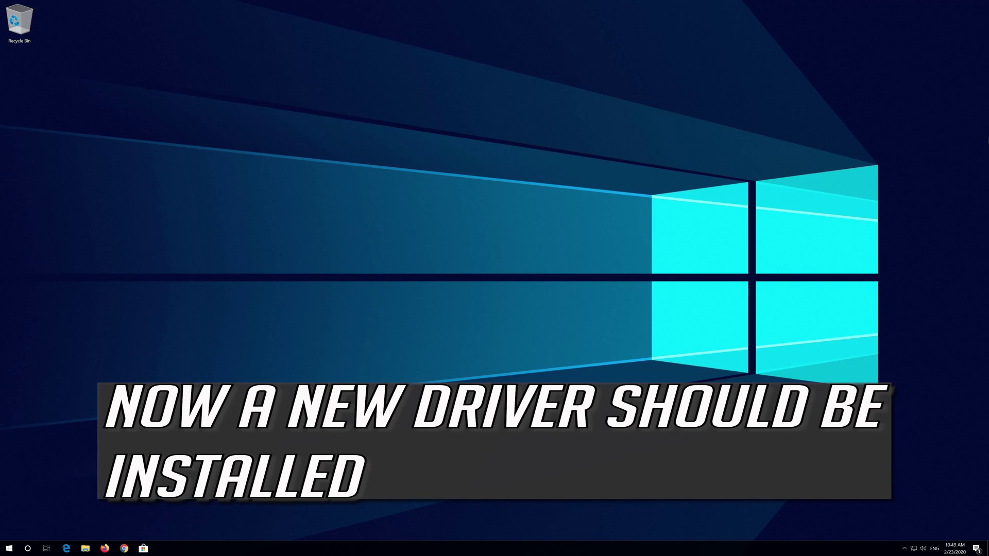
drag(148, 24, 500, 108)
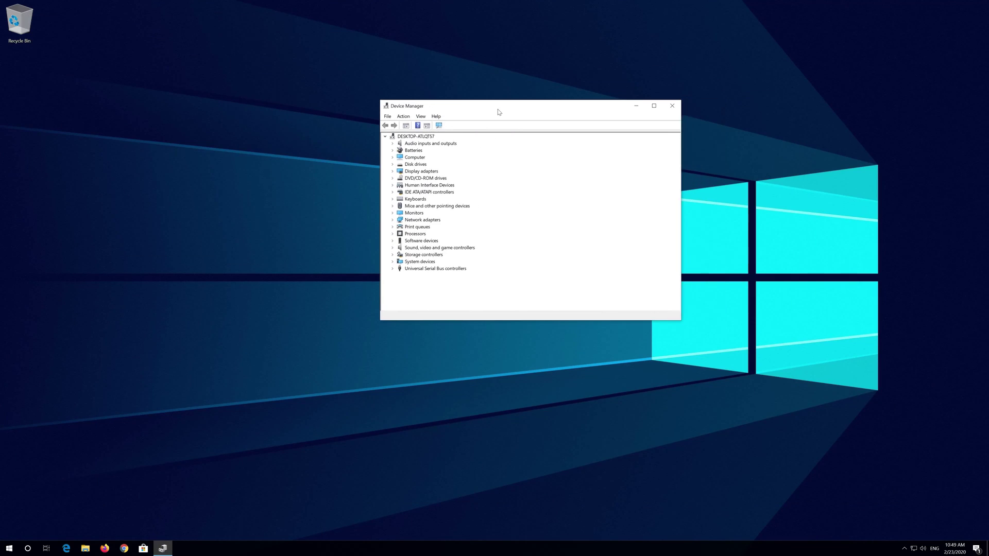
click(394, 144)
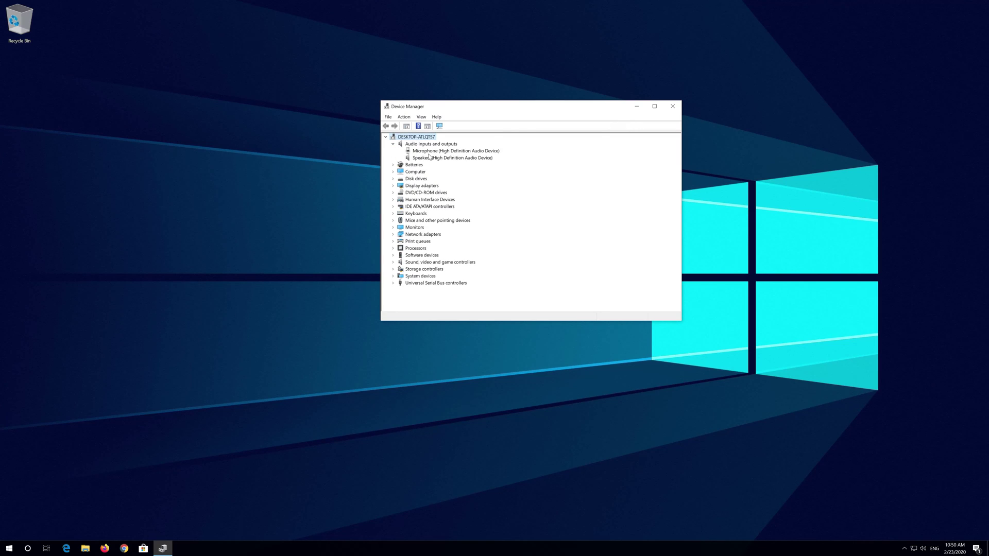
click(673, 106)
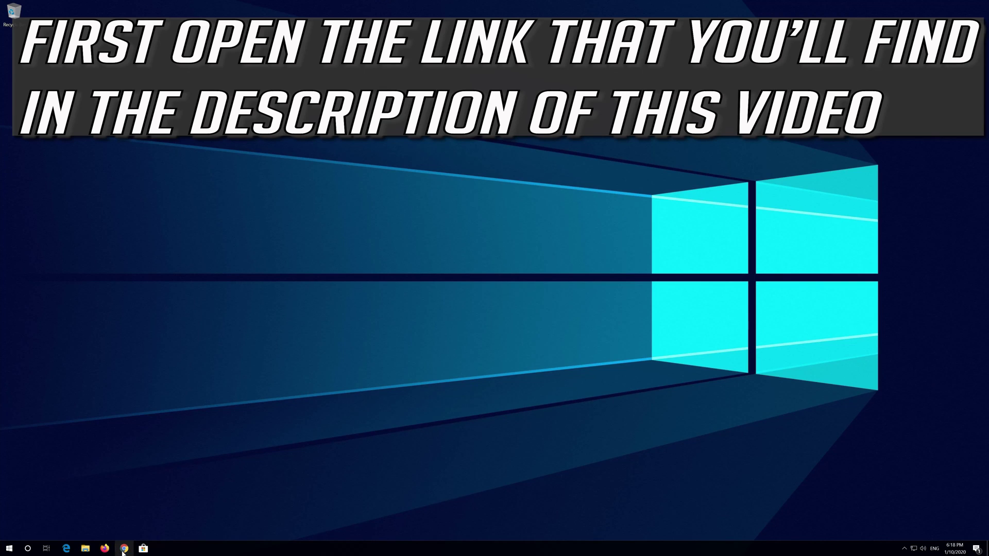
click(123, 549)
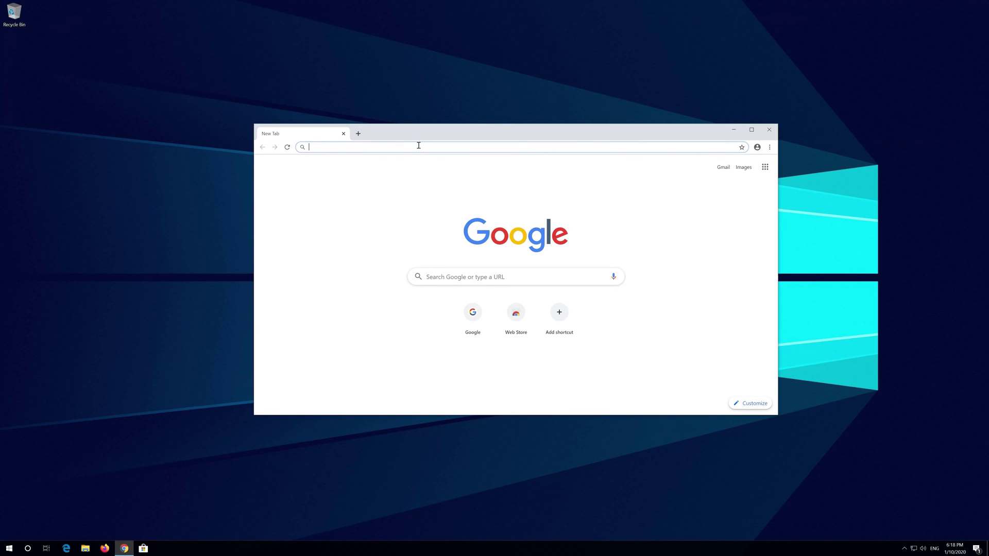
click(419, 147)
text(https://www.microsoft.com/en-us/software-download/windows10)
key(Return)
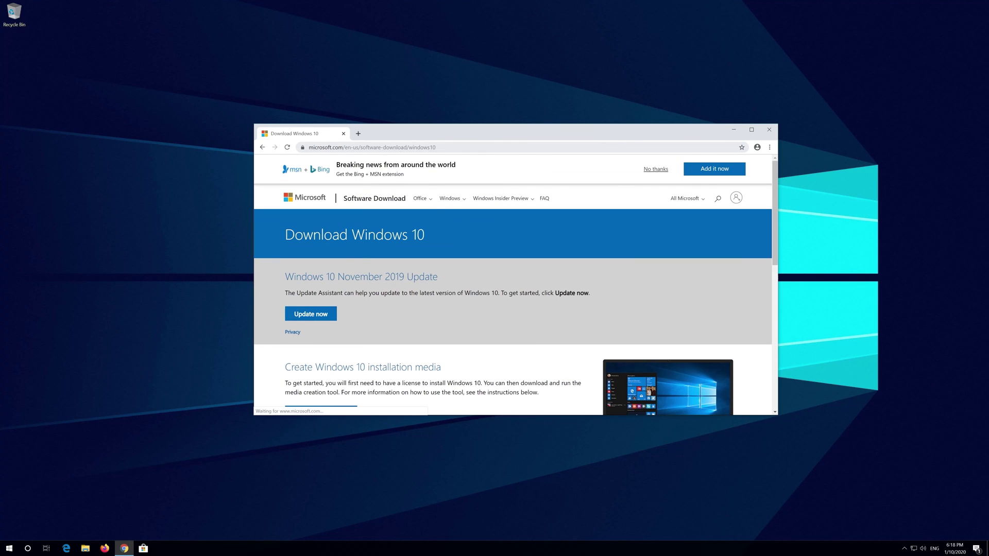
scroll(479, 303, down, 1)
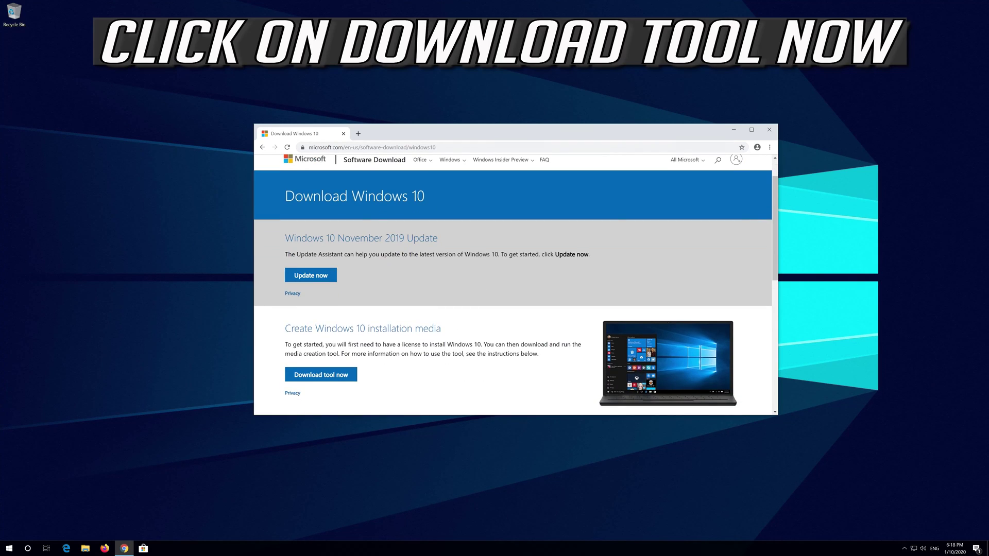
click(321, 375)
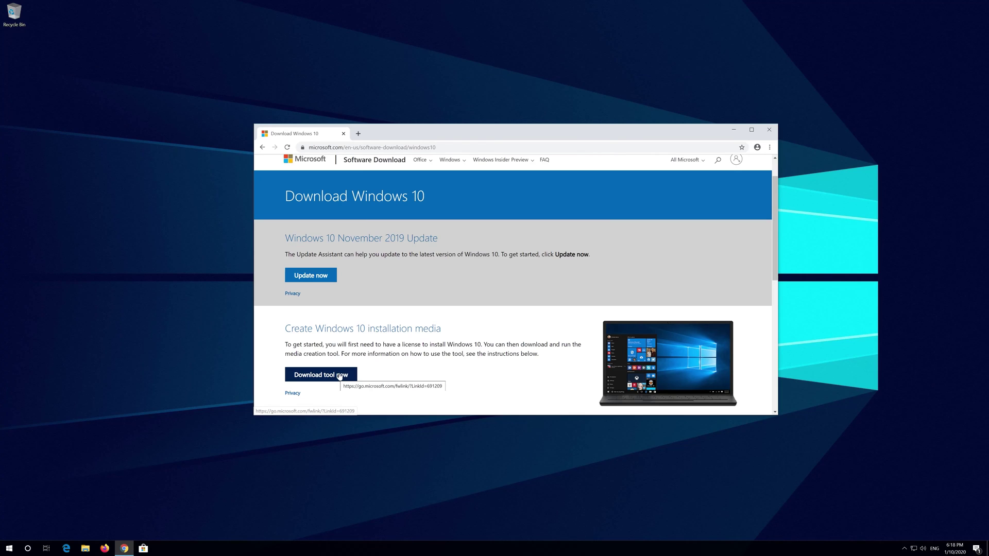
click(321, 374)
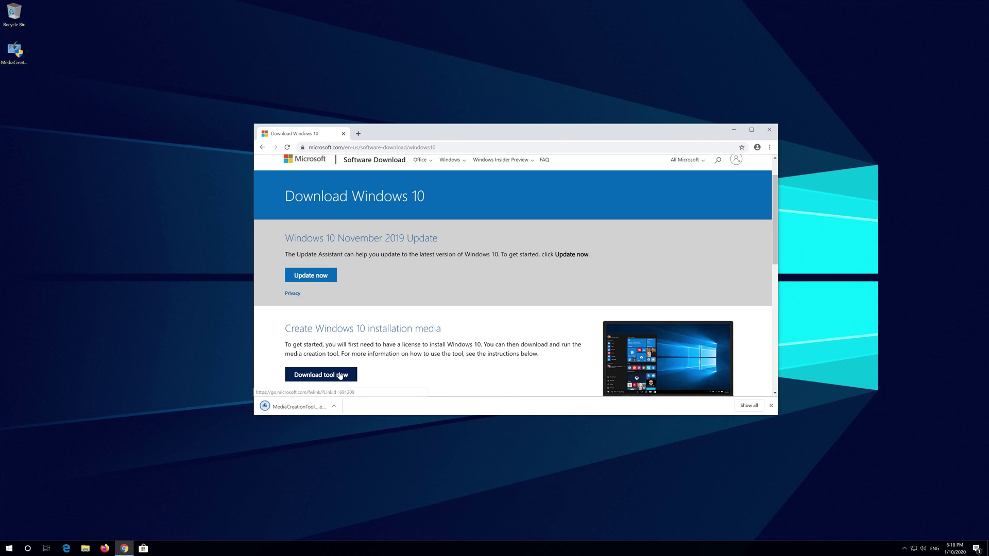
click(769, 130)
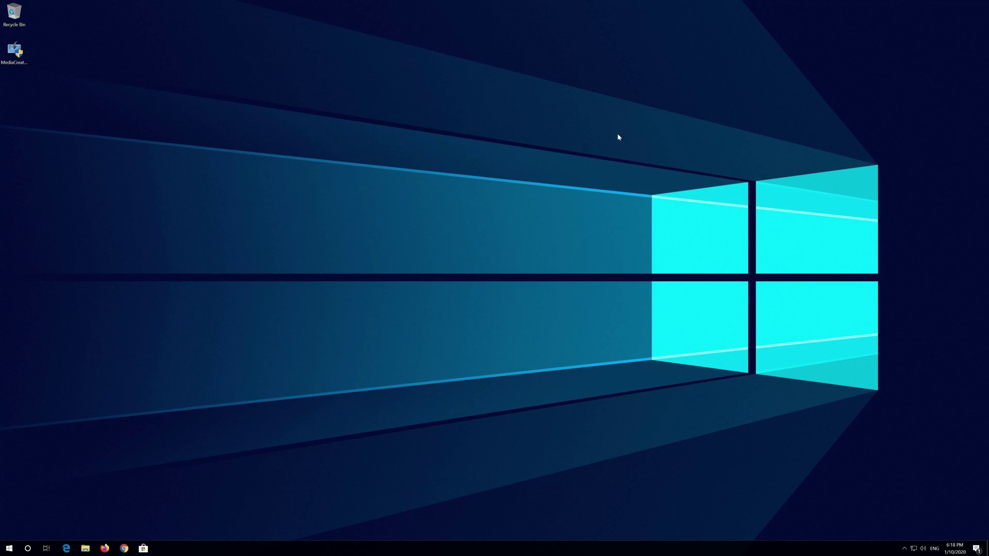
Run the downloaded media creation tool from the desktop, allow it to make changes and accept its license terms.
double_click(14, 58)
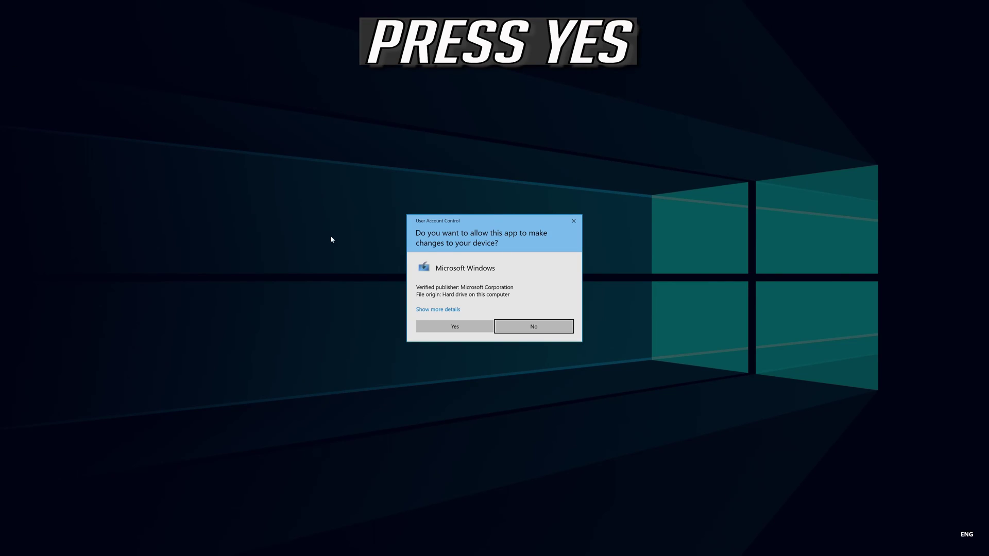
click(452, 327)
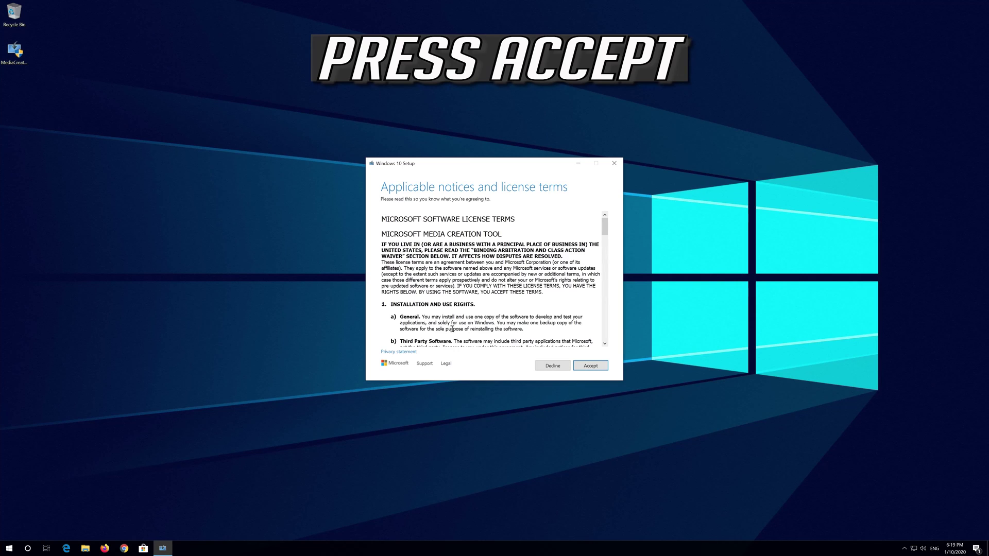
click(604, 365)
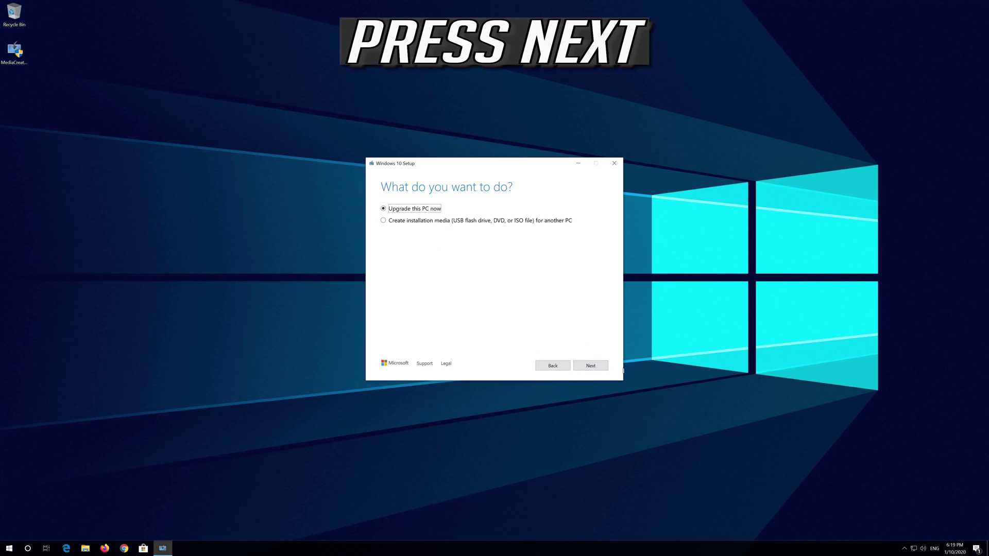
Choose to upgrade this PC now, accept the license terms and start installing Windows 10 Pro, keeping personal files and apps.
click(590, 366)
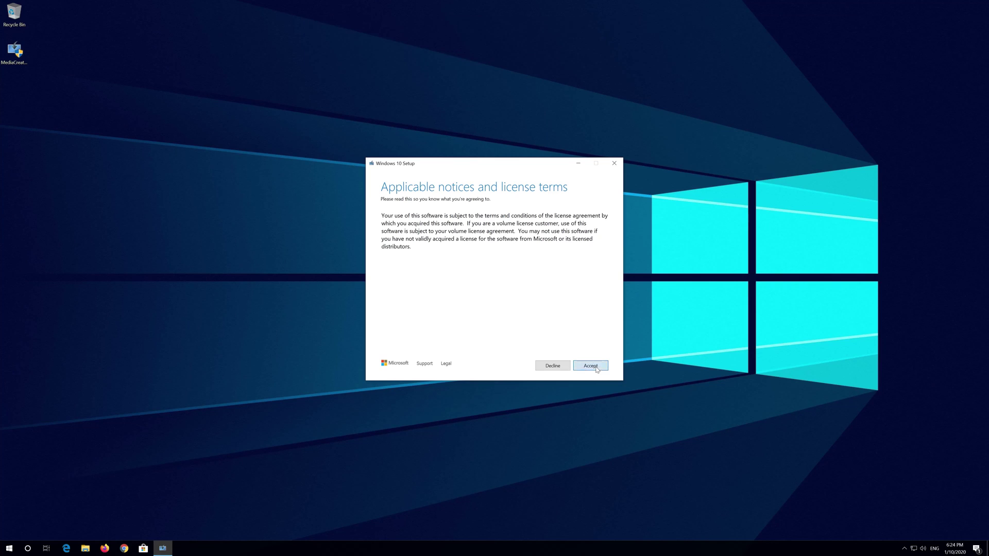
click(590, 365)
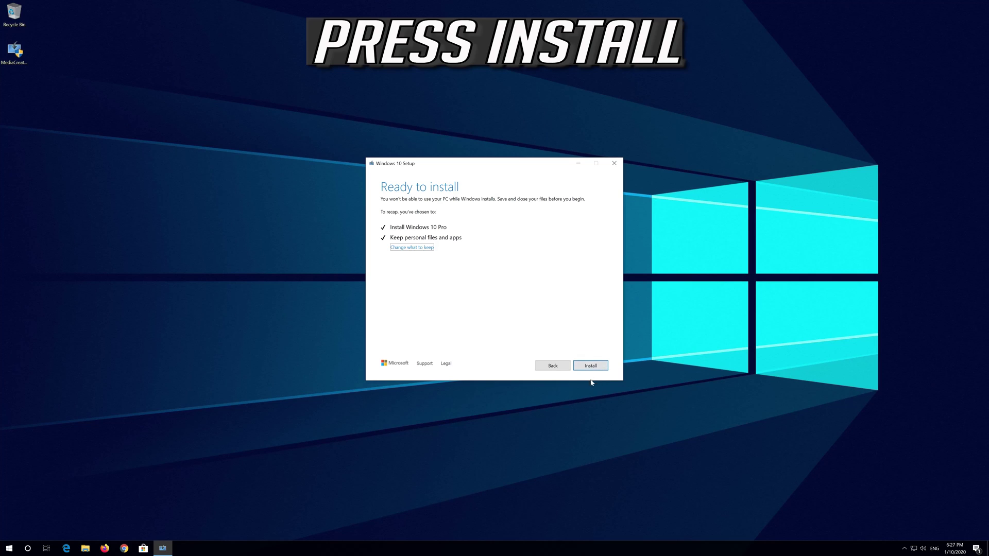
click(590, 366)
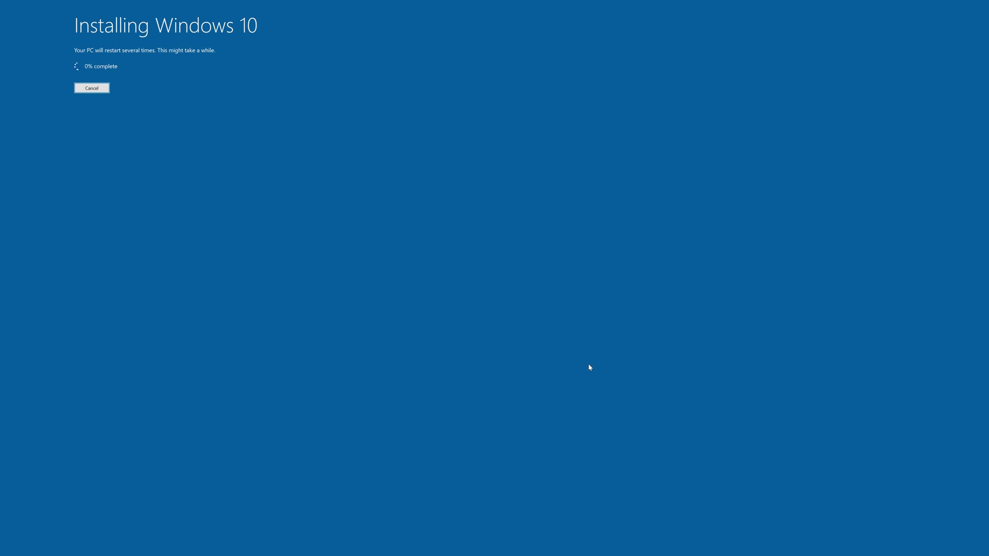